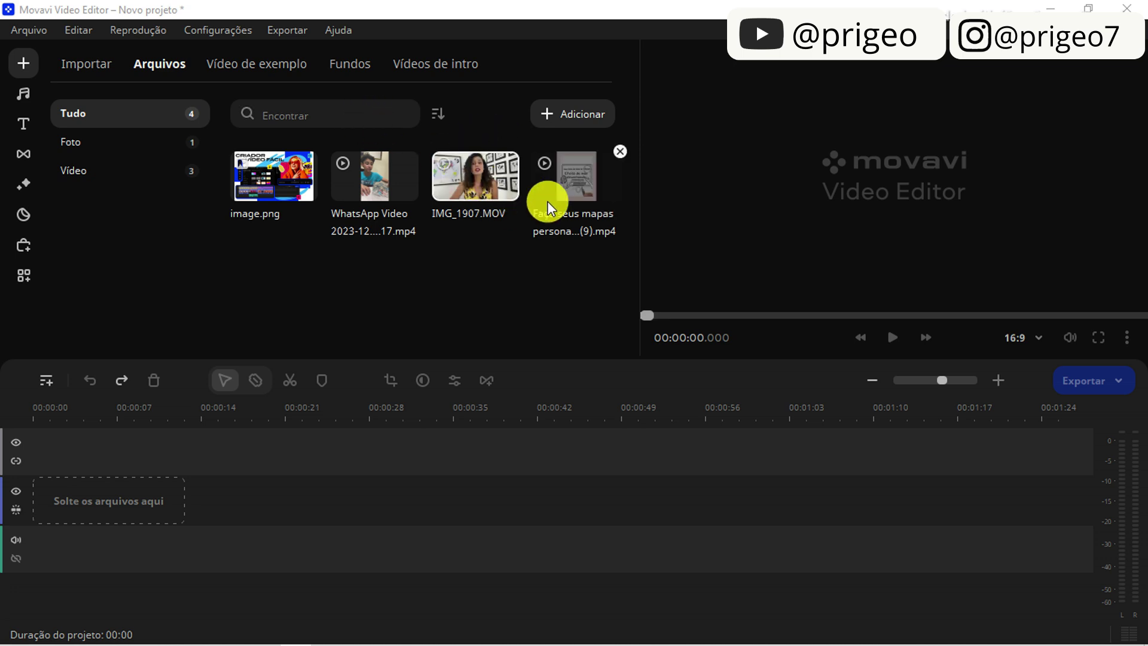
# Step: Place IMG_1907.MOV at the start of the main video track and split it at about 3, 11, 28, 42 and 58 seconds
pyautogui.moveTo(469, 184); pyautogui.dragTo(43, 487)
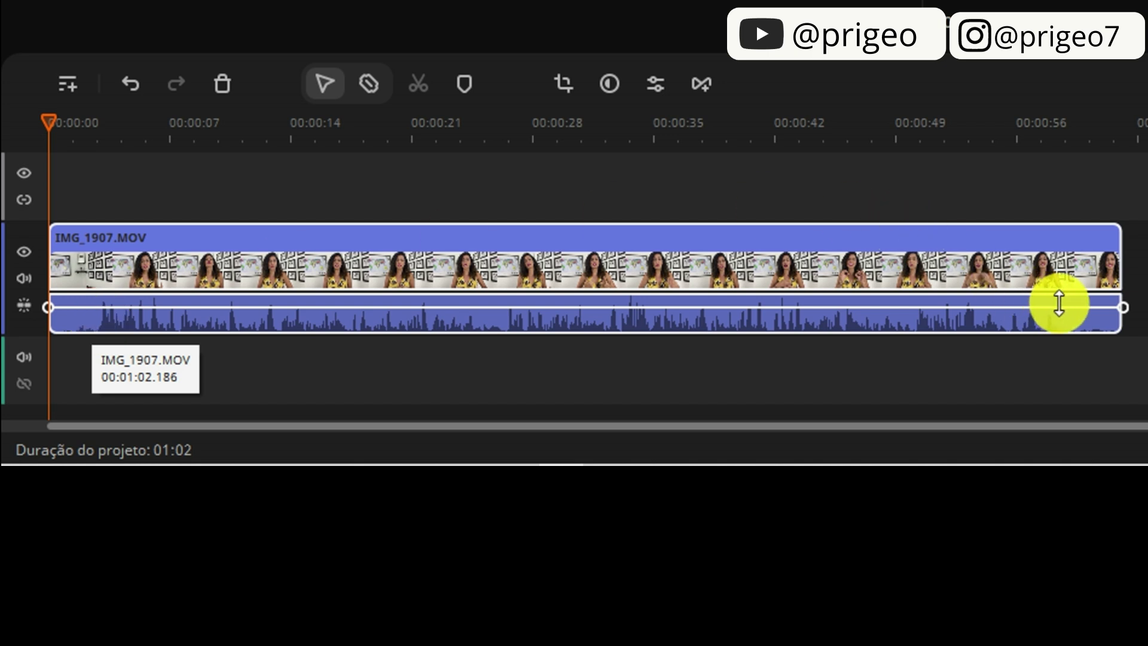
pyautogui.click(365, 84)
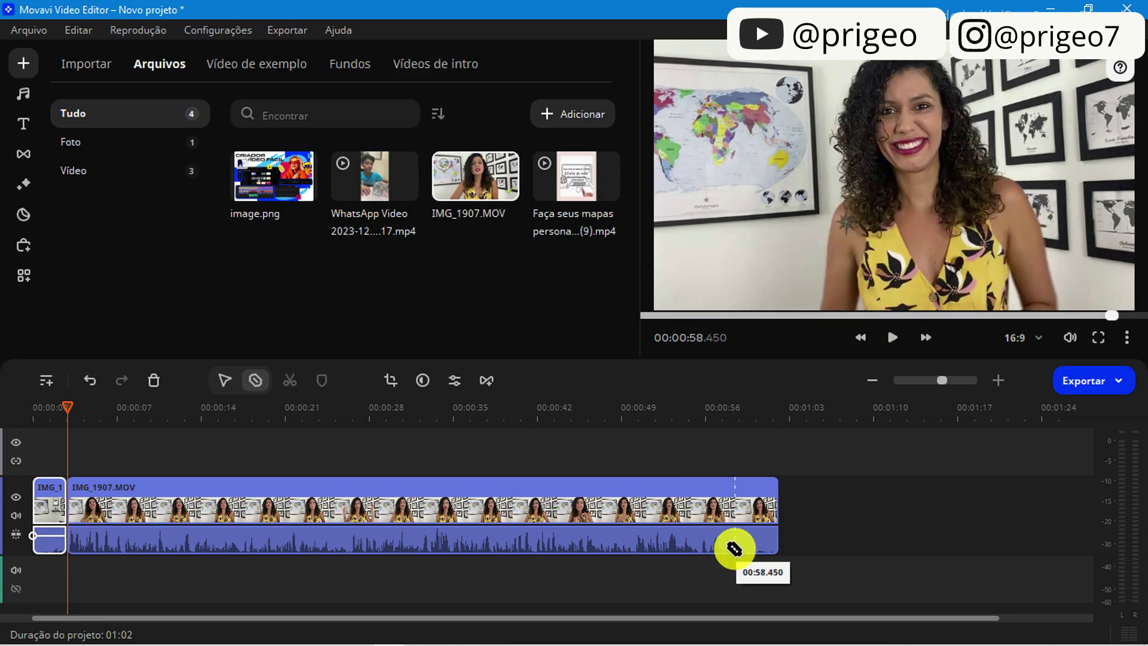
pyautogui.click(734, 548)
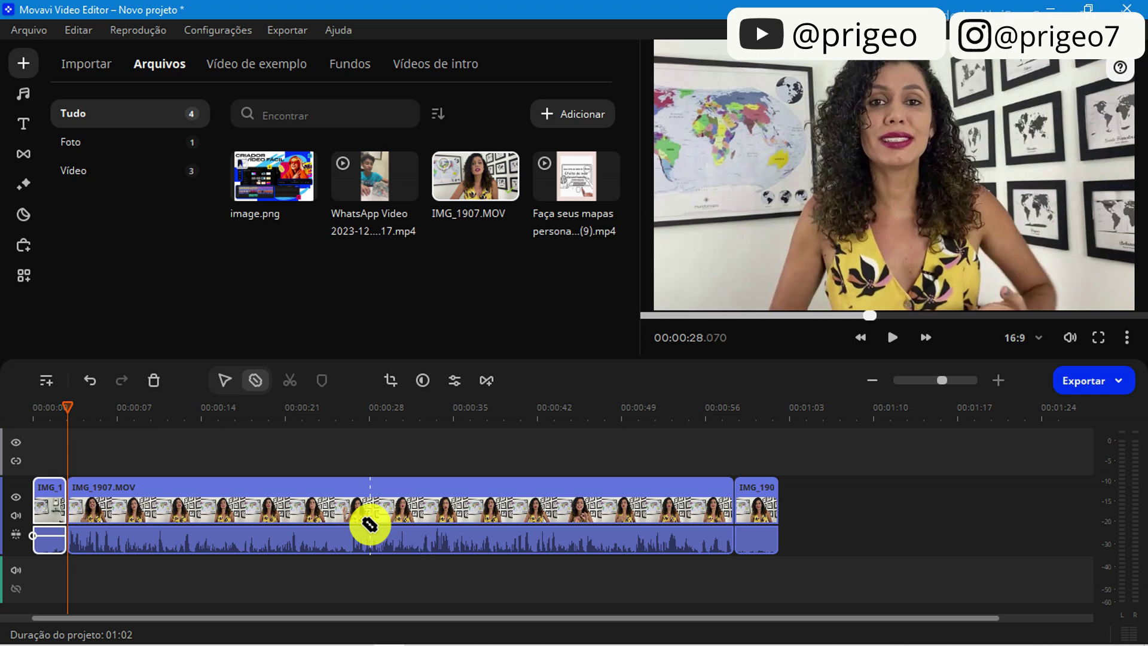
pyautogui.click(369, 523)
pyautogui.click(536, 519)
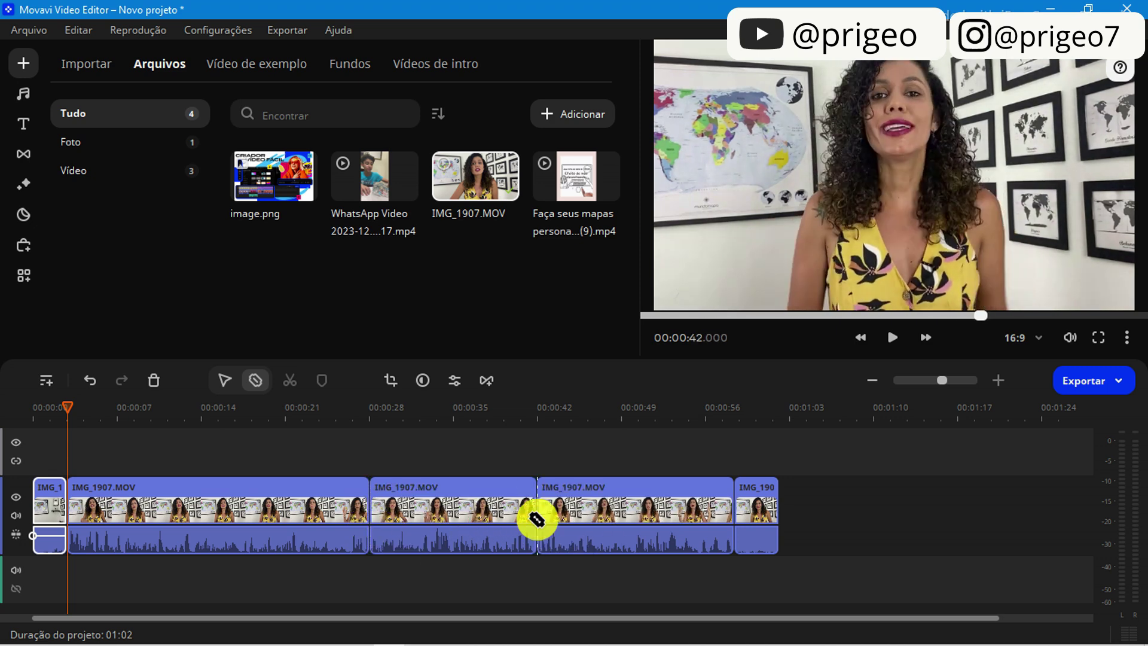
pyautogui.click(163, 511)
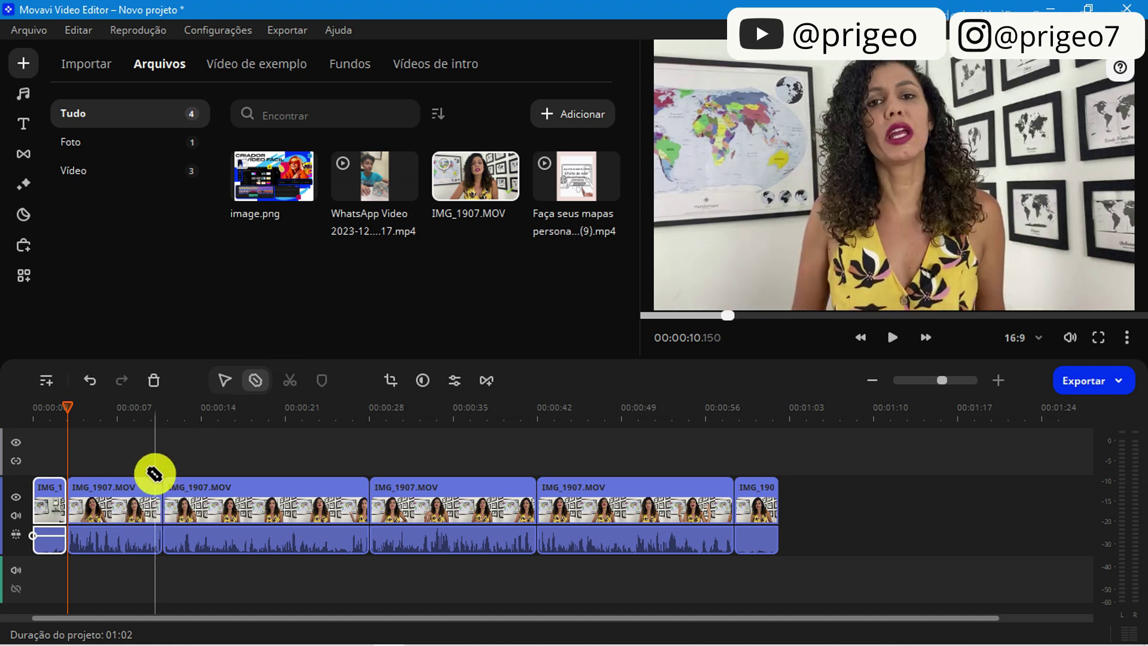
pyautogui.click(256, 380)
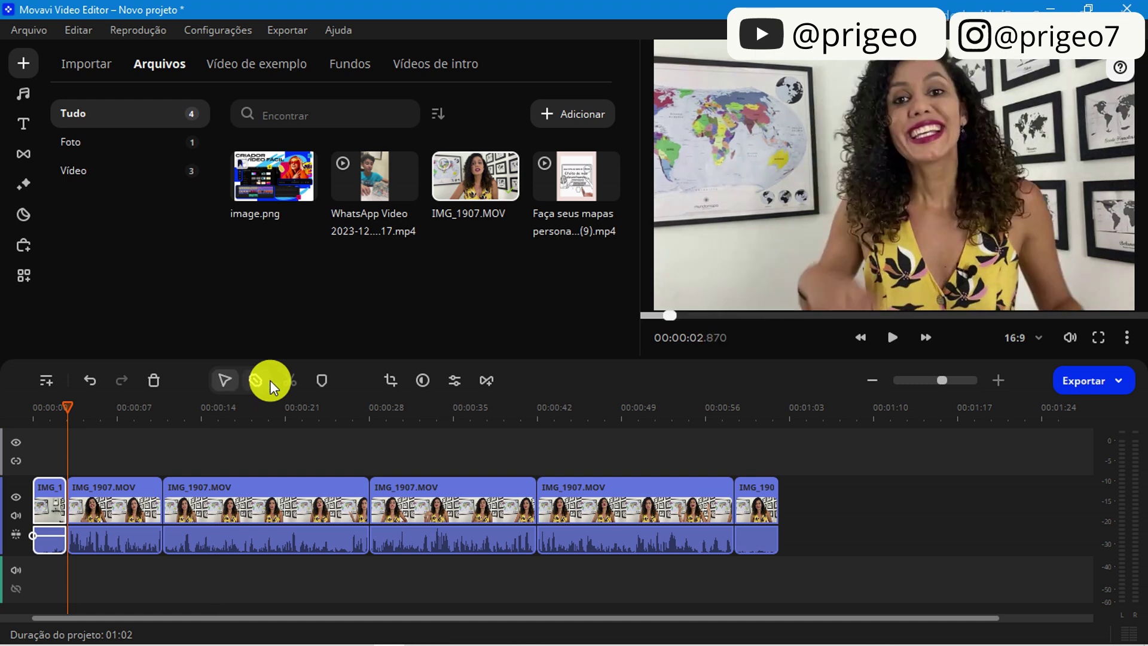
# Step: Delete the first and last pieces of the split IMG_1907.MOV clip from the timeline
pyautogui.press('Delete')
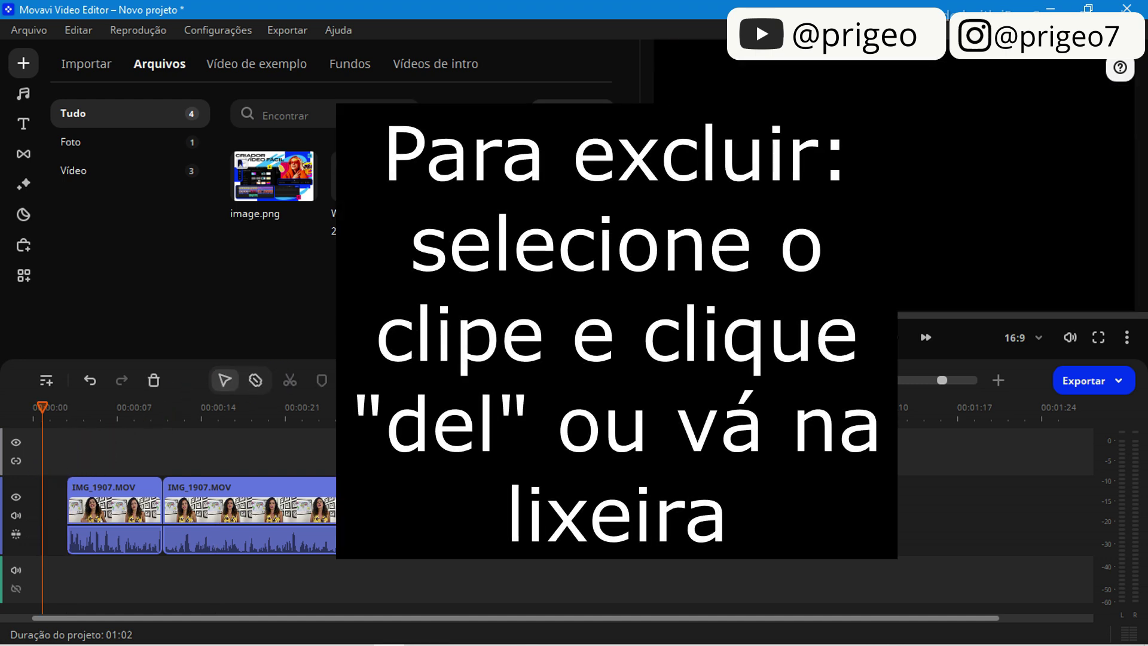
pyautogui.click(761, 409)
pyautogui.press('Delete')
# Step: Shift the four remaining clips so the sequence starts at 00:00:00 without gaps between them
pyautogui.click(109, 532)
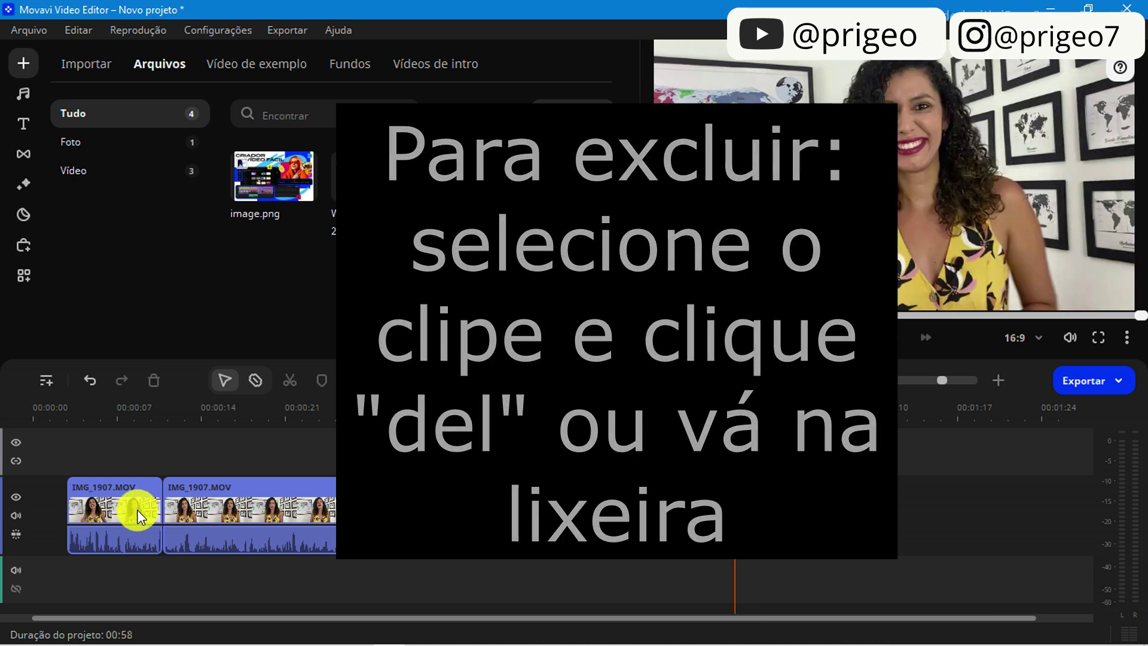
pyautogui.moveTo(119, 508); pyautogui.dragTo(81, 509)
pyautogui.moveTo(226, 505); pyautogui.dragTo(195, 509)
pyautogui.moveTo(397, 490)
pyautogui.mouseDown()
pyautogui.moveTo(410, 494)
pyautogui.moveTo(397, 494)
pyautogui.mouseUp()
pyautogui.moveTo(613, 508); pyautogui.dragTo(576, 508)
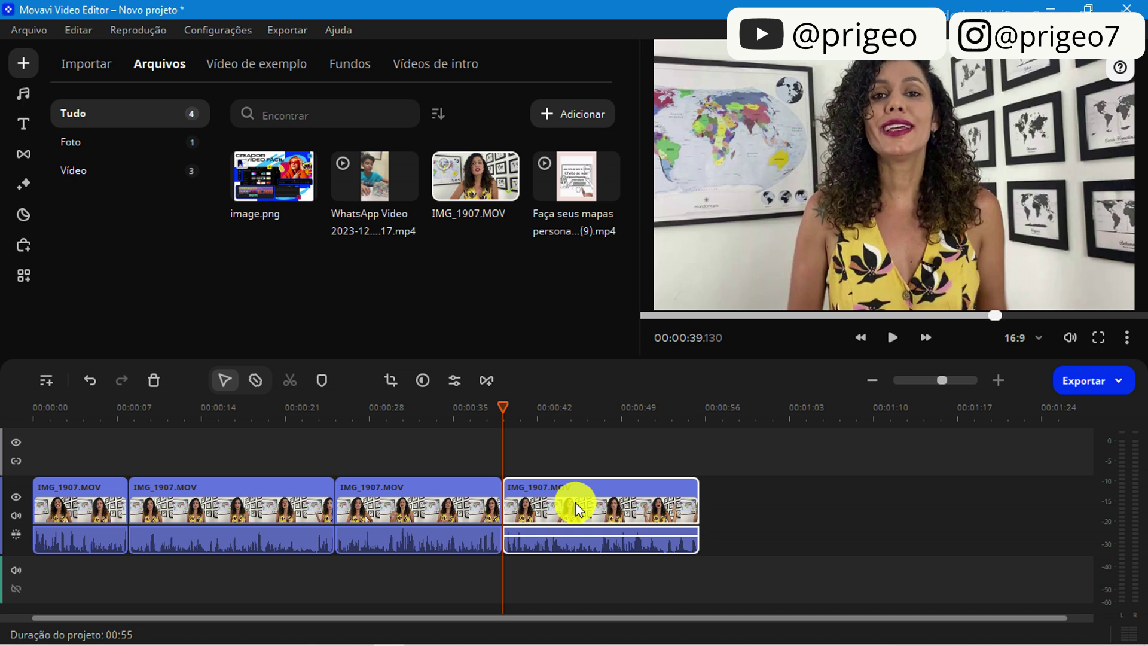
# Step: Remove the background from the first clip using the Rápido processing option
pyautogui.click(80, 525)
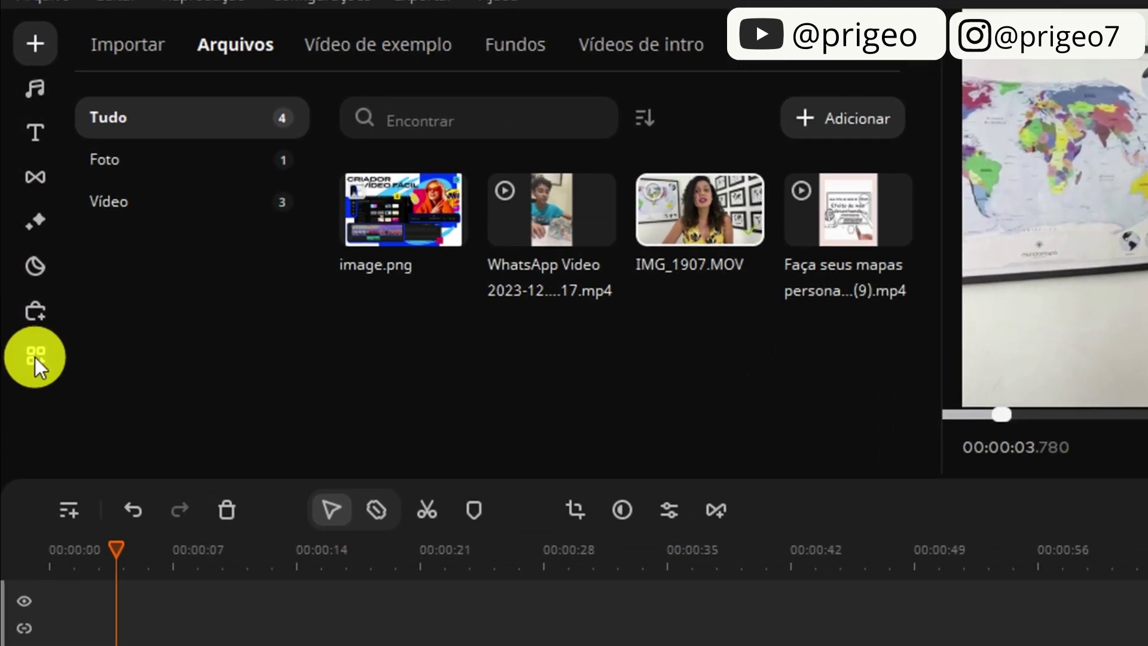
pyautogui.click(34, 357)
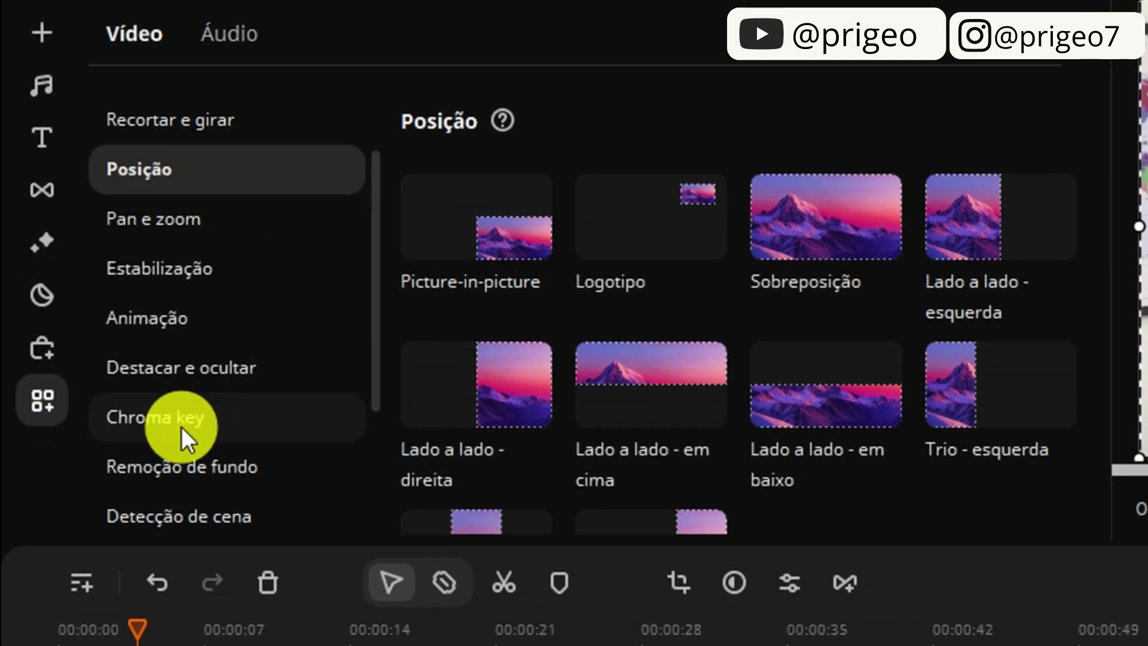
pyautogui.click(244, 479)
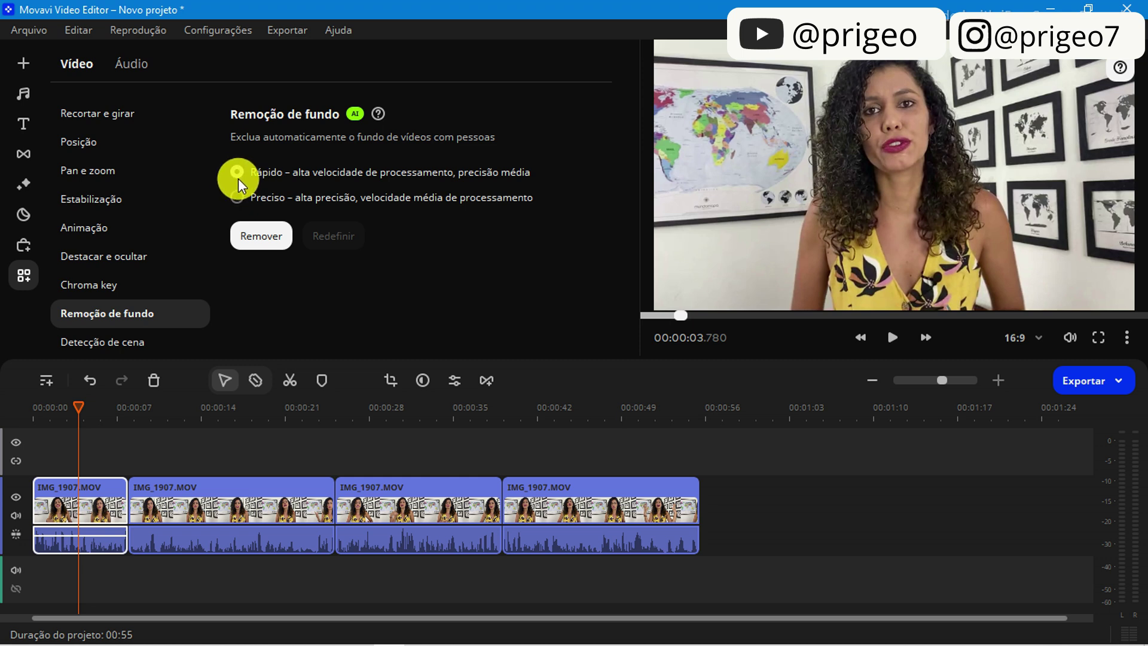
pyautogui.click(262, 239)
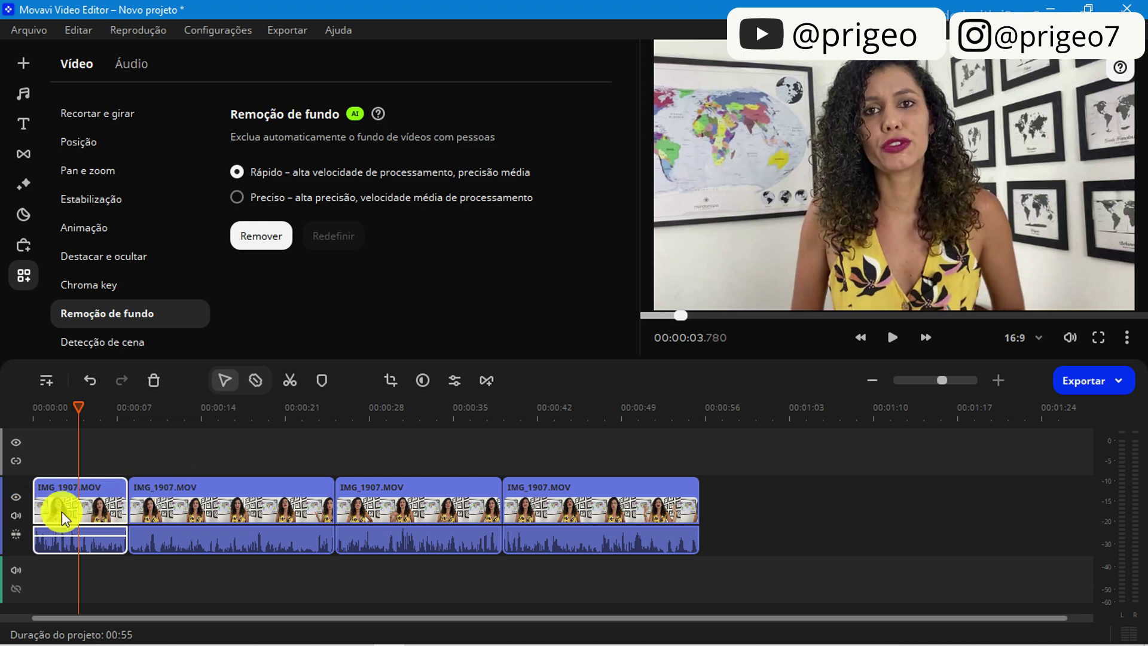
pyautogui.click(264, 233)
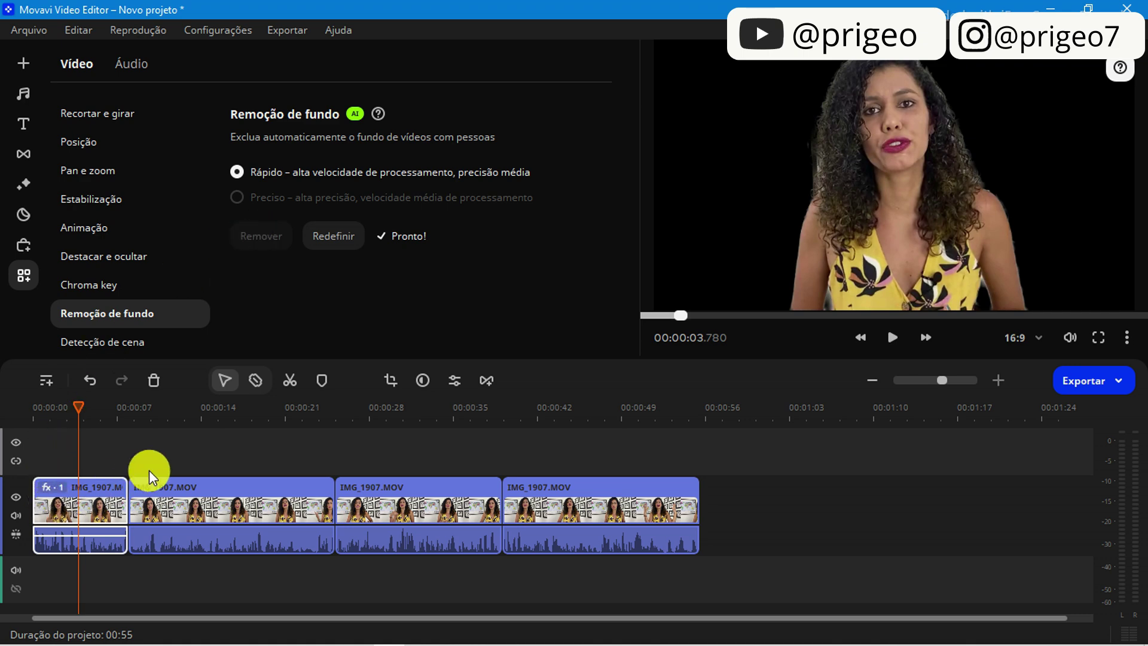
# Step: Review the background-removed first clip and split it at 00:00:03.780
pyautogui.moveTo(78, 401); pyautogui.dragTo(102, 425)
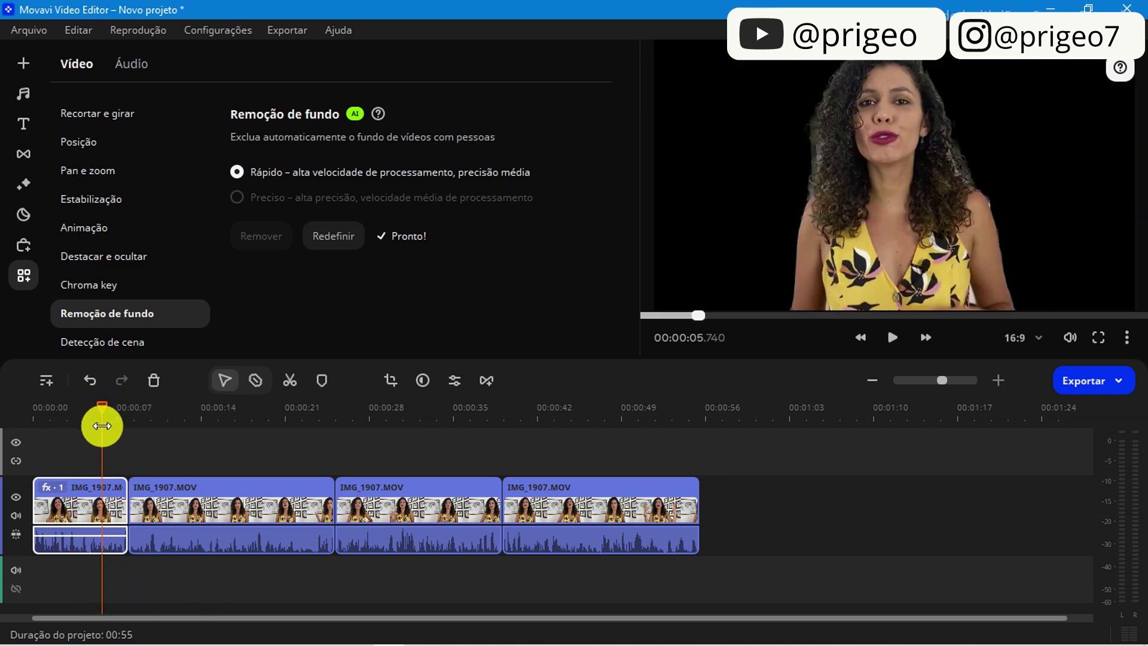
pyautogui.click(117, 507)
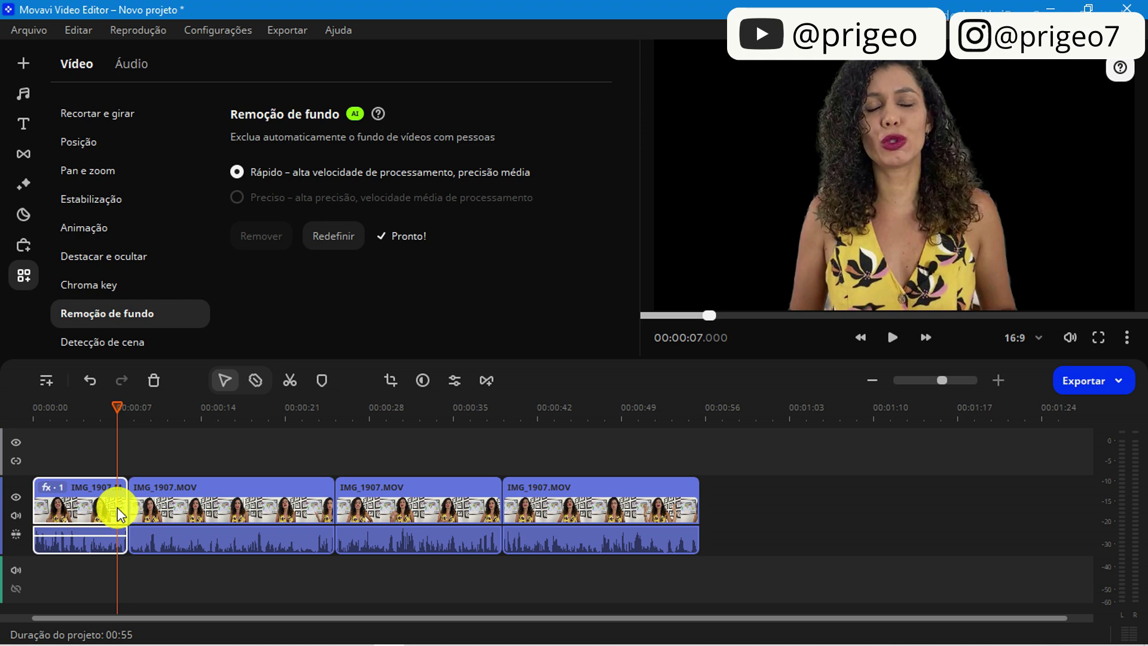
pyautogui.moveTo(114, 404); pyautogui.dragTo(79, 412)
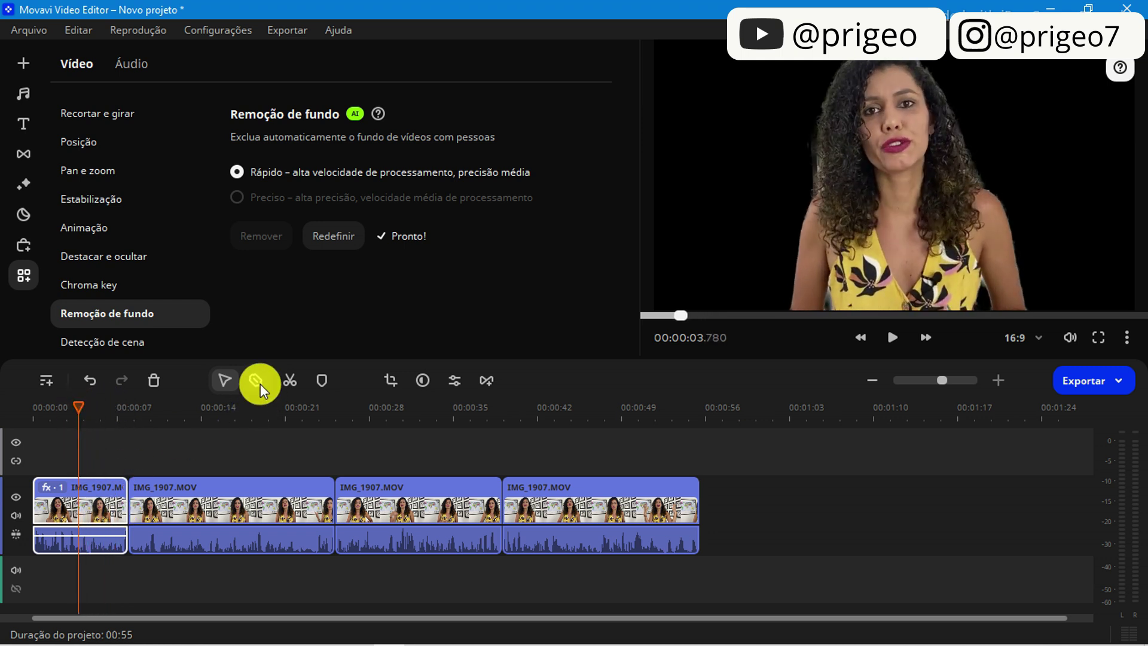
pyautogui.click(286, 380)
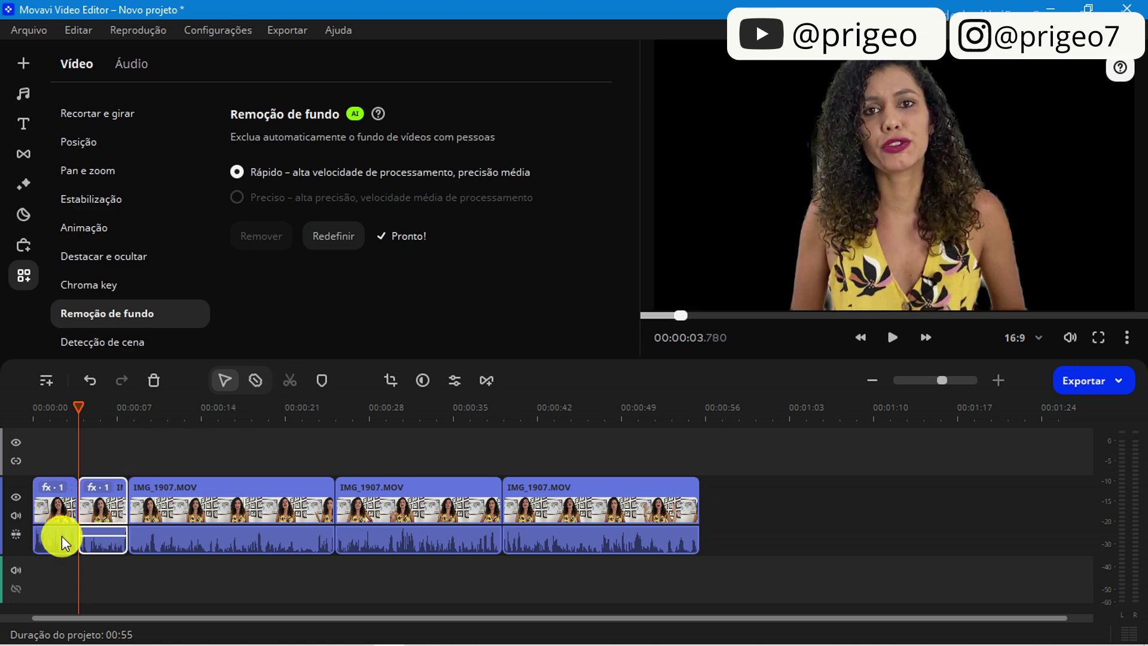
pyautogui.moveTo(79, 410); pyautogui.dragTo(75, 447)
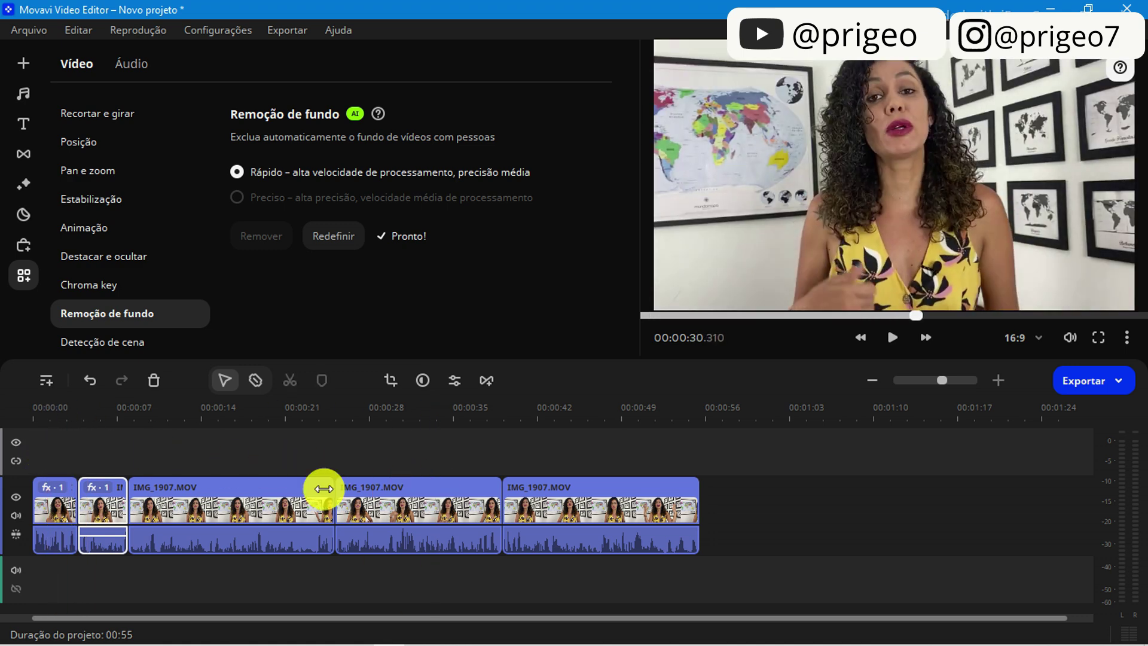
pyautogui.moveTo(36, 488); pyautogui.dragTo(49, 490)
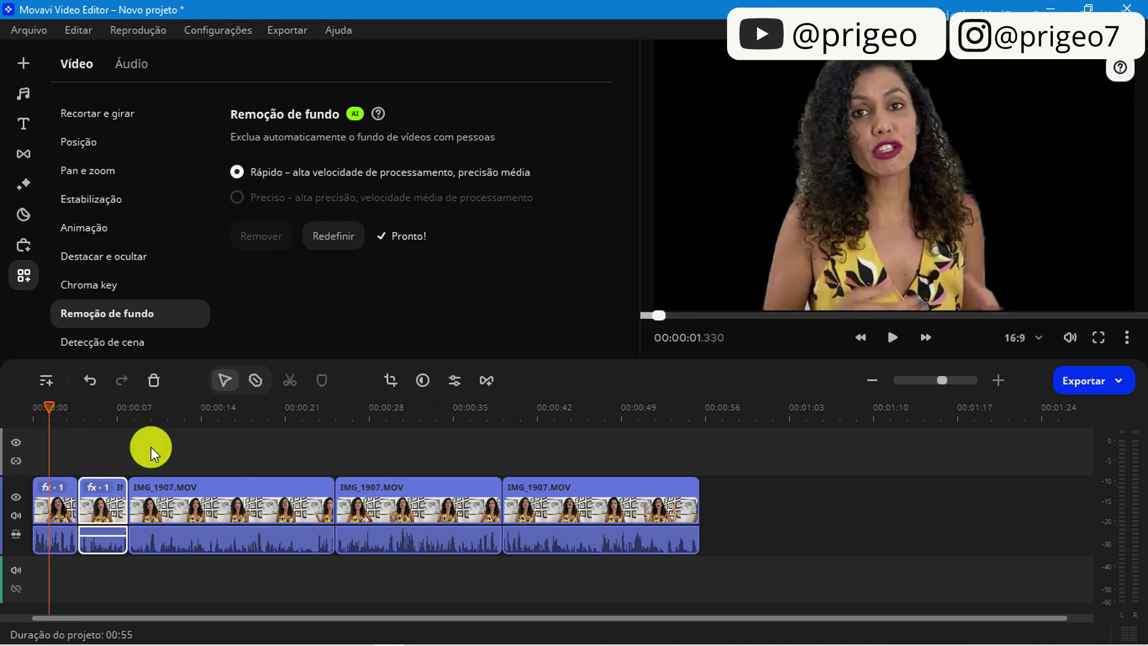
# Step: Add a video track and move all five clips onto the upper track, keeping their order and timing
pyautogui.click(47, 380)
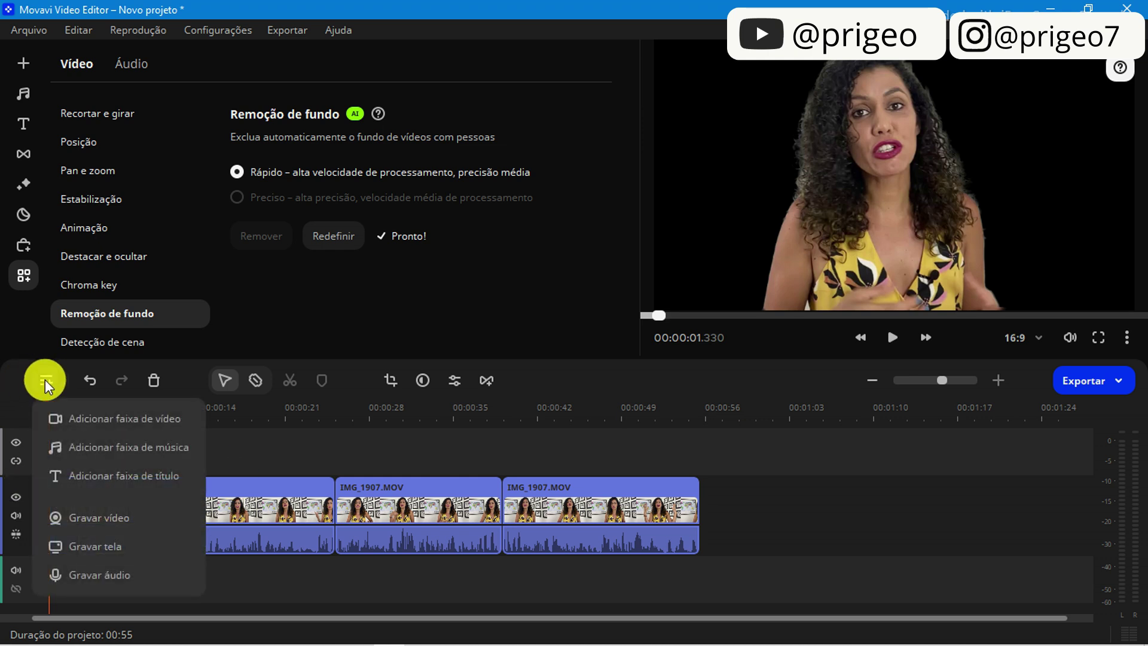
pyautogui.click(131, 418)
pyautogui.moveTo(72, 525); pyautogui.dragTo(63, 489)
pyautogui.moveTo(103, 546); pyautogui.dragTo(103, 475)
pyautogui.moveTo(202, 501); pyautogui.dragTo(204, 483)
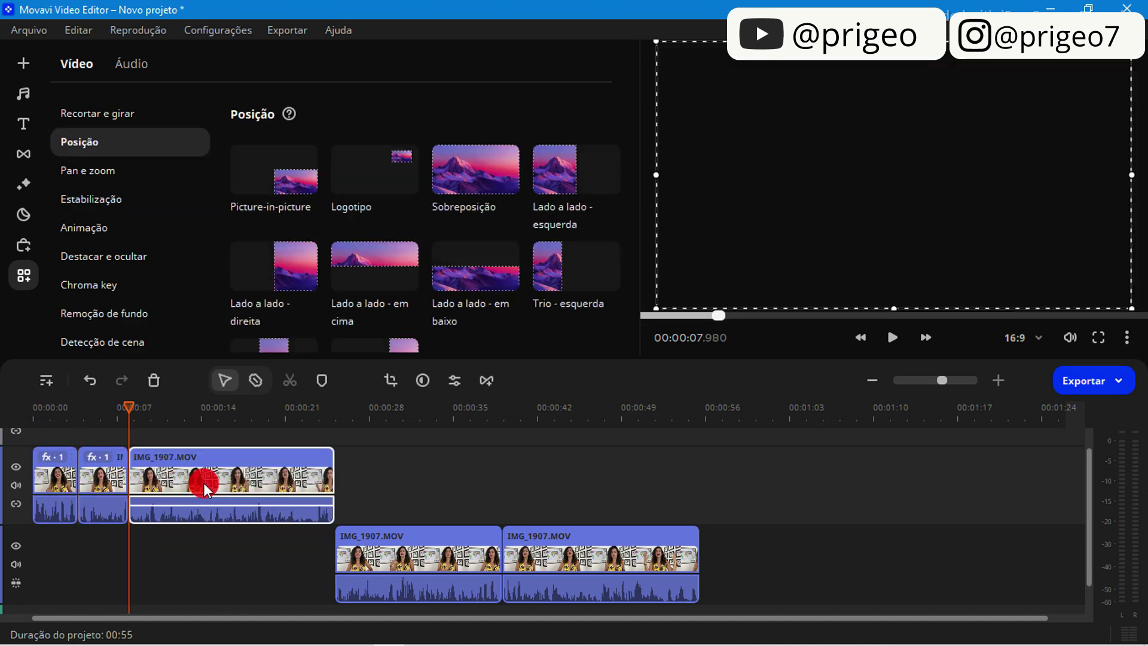
pyautogui.moveTo(377, 569); pyautogui.dragTo(403, 465)
pyautogui.moveTo(392, 541); pyautogui.dragTo(395, 460)
pyautogui.moveTo(540, 558); pyautogui.dragTo(536, 479)
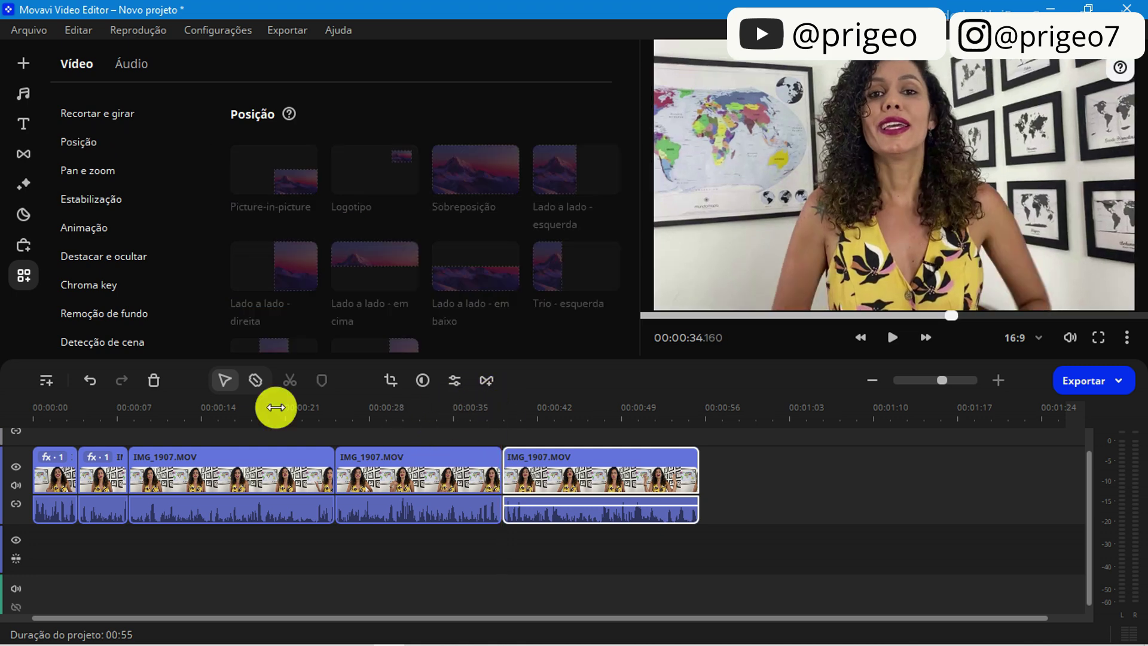
# Step: Place image.png at the start of the lower video track, beneath the first background-removed clip, and play the result
pyautogui.click(12, 412)
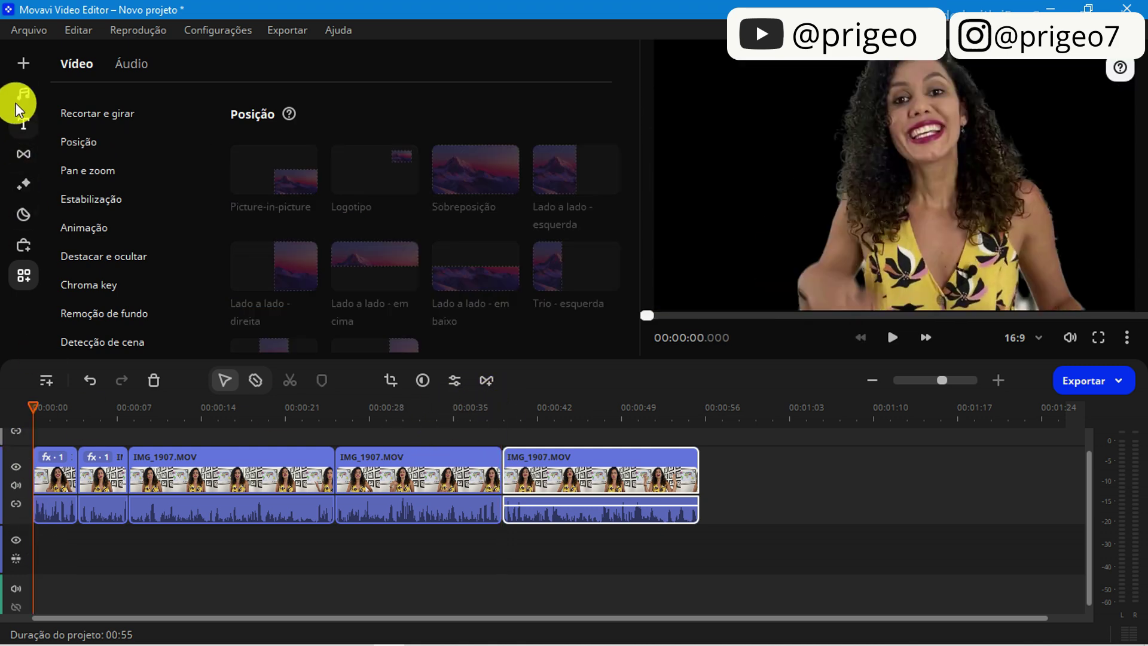
pyautogui.click(29, 63)
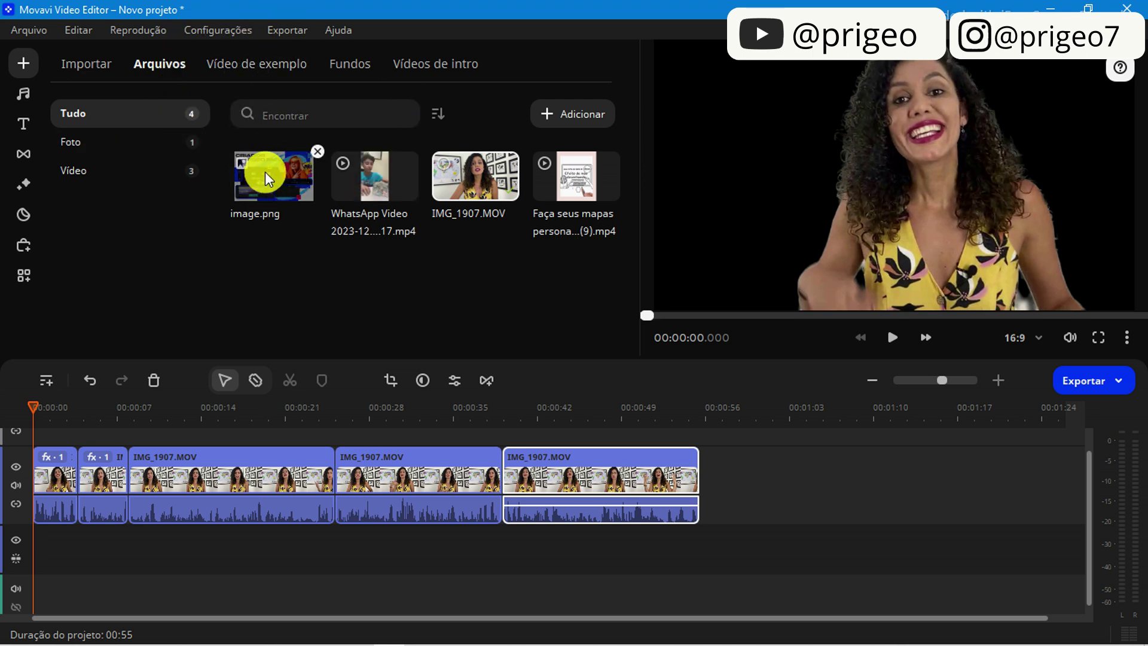
pyautogui.moveTo(275, 189); pyautogui.dragTo(30, 579)
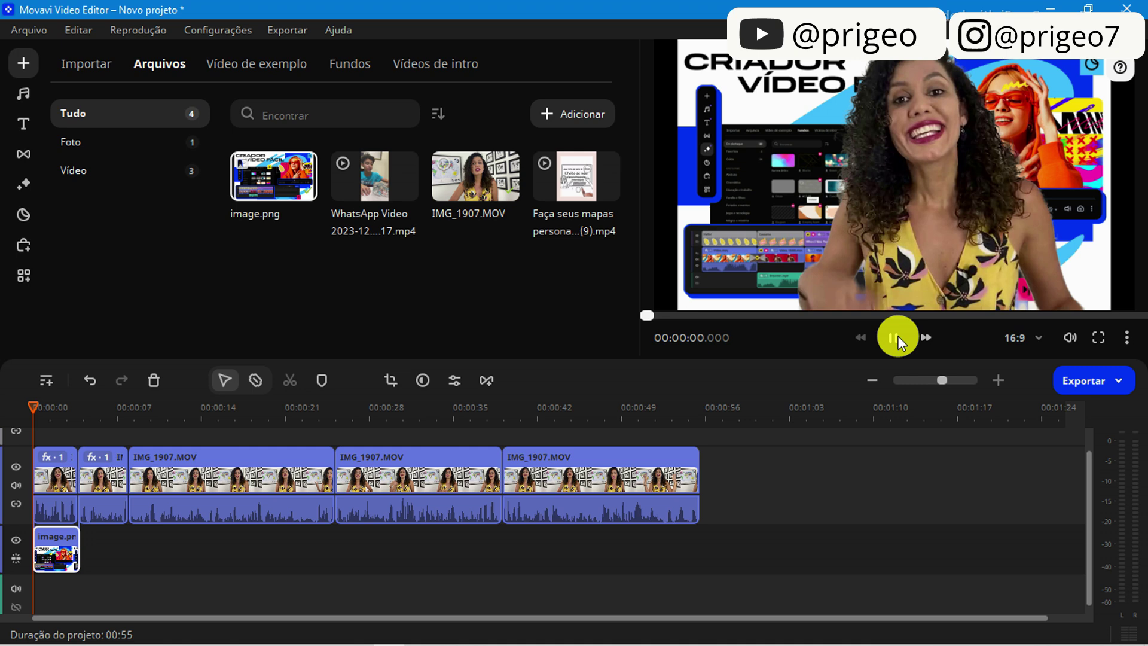
pyautogui.click(896, 338)
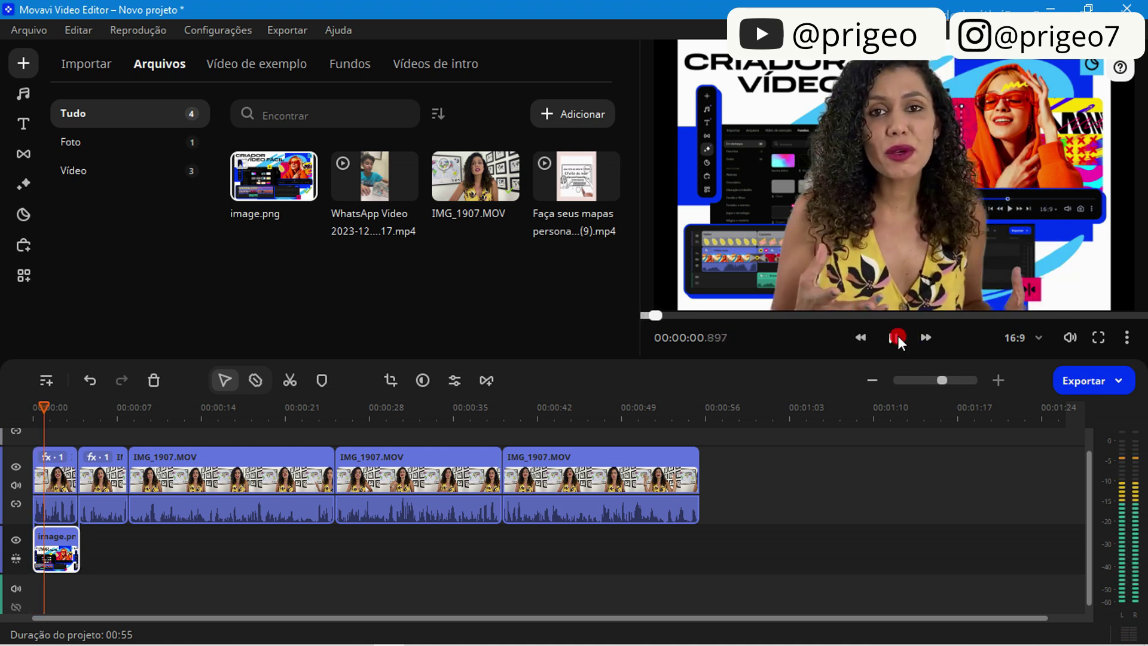
# Step: Mute the audio of the first two clips and preview the composite from the start
pyautogui.click(61, 507)
pyautogui.click(64, 530)
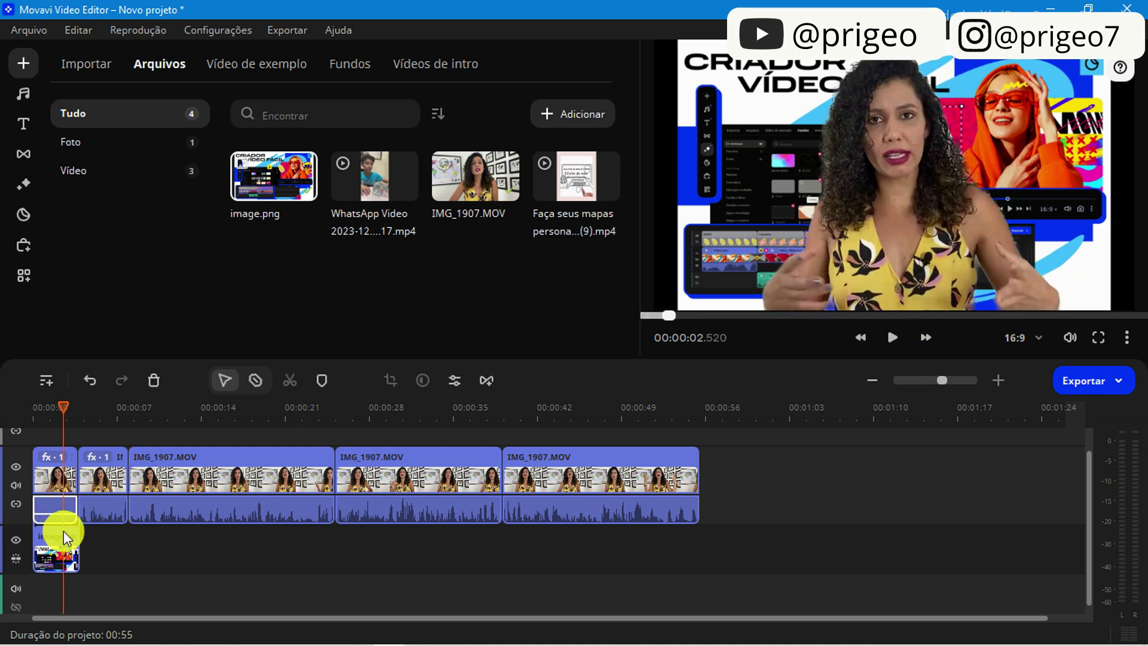
pyautogui.click(92, 501)
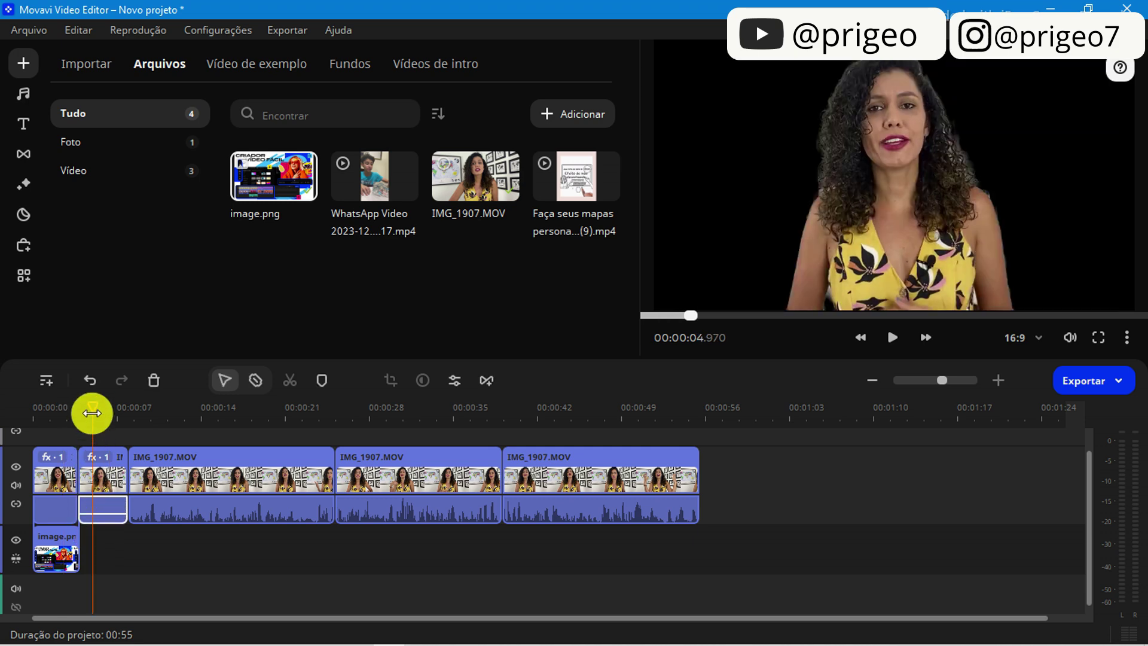
pyautogui.moveTo(91, 413); pyautogui.dragTo(13, 417)
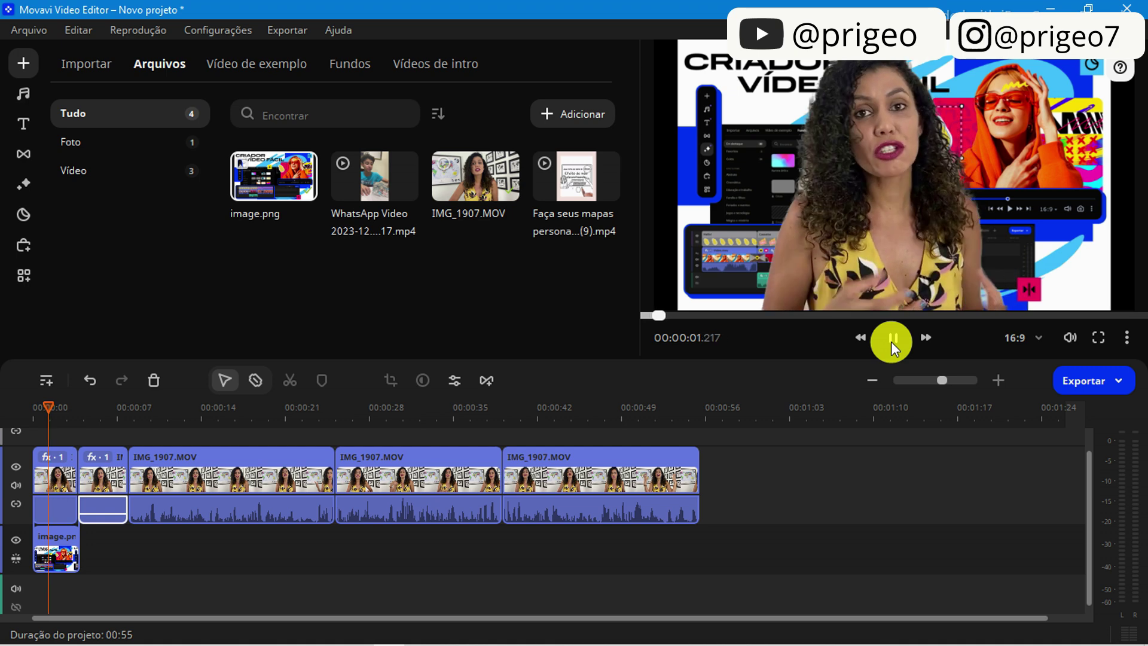
pyautogui.click(892, 342)
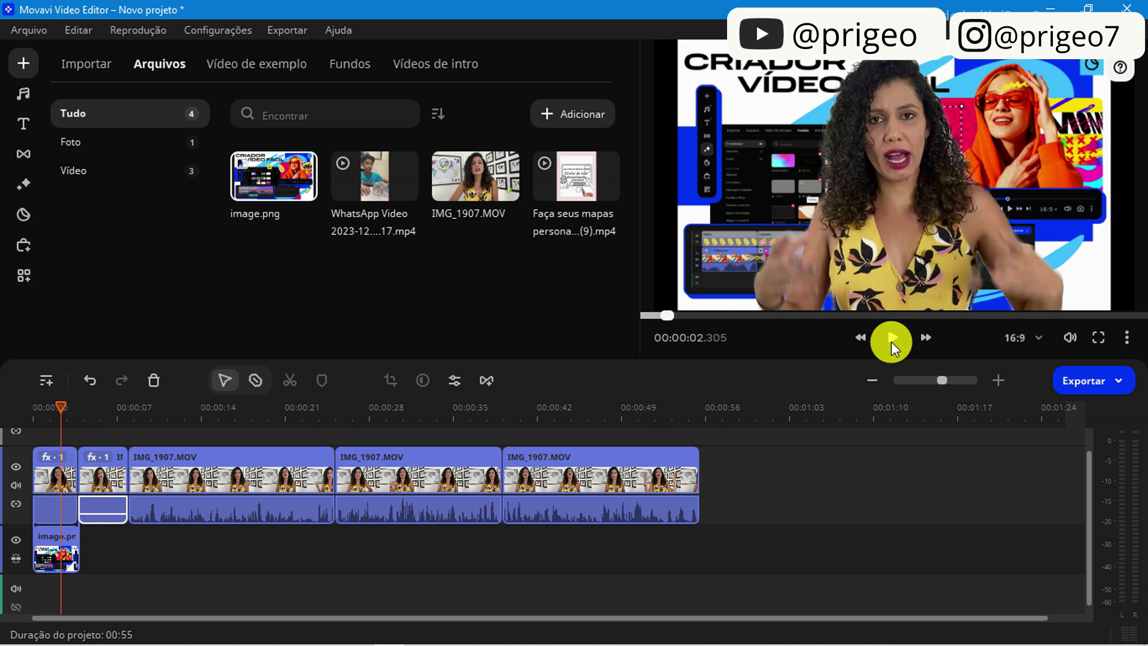
# Step: Apply the Picture-in-picture position preset to the first clip on the upper track
pyautogui.click(50, 481)
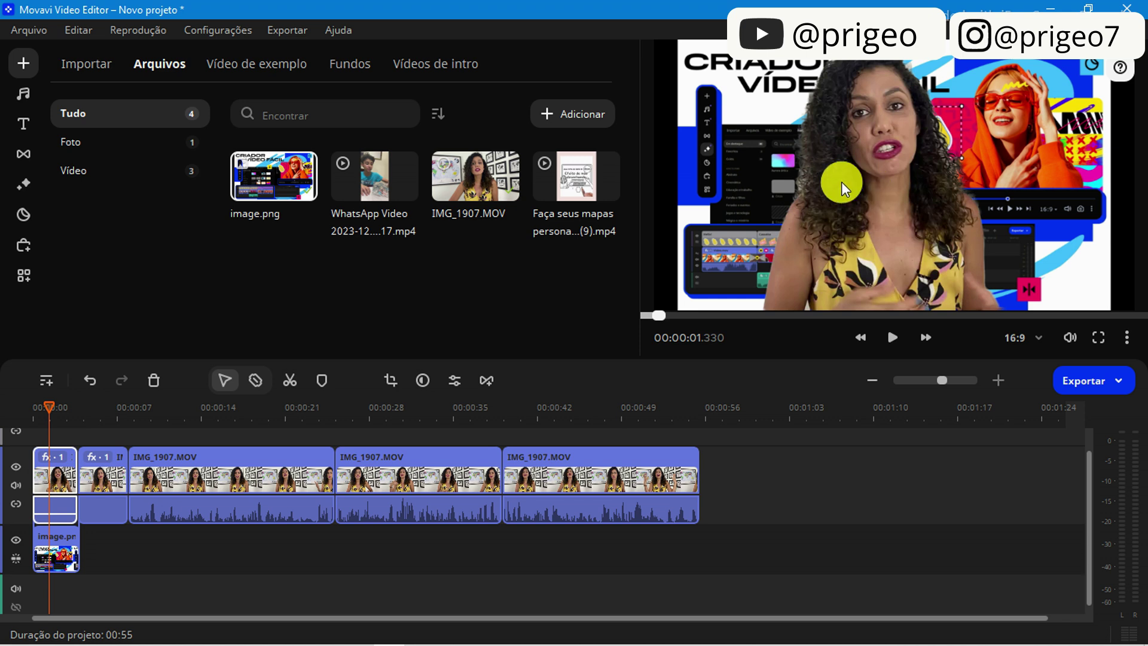
pyautogui.click(46, 480)
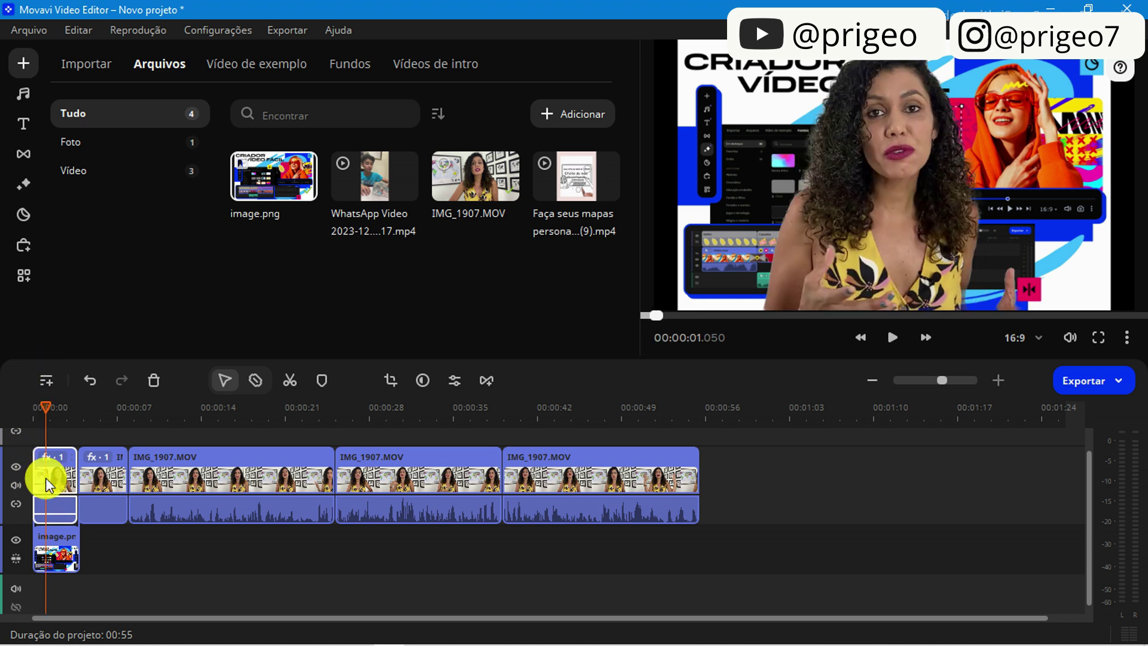
pyautogui.click(23, 277)
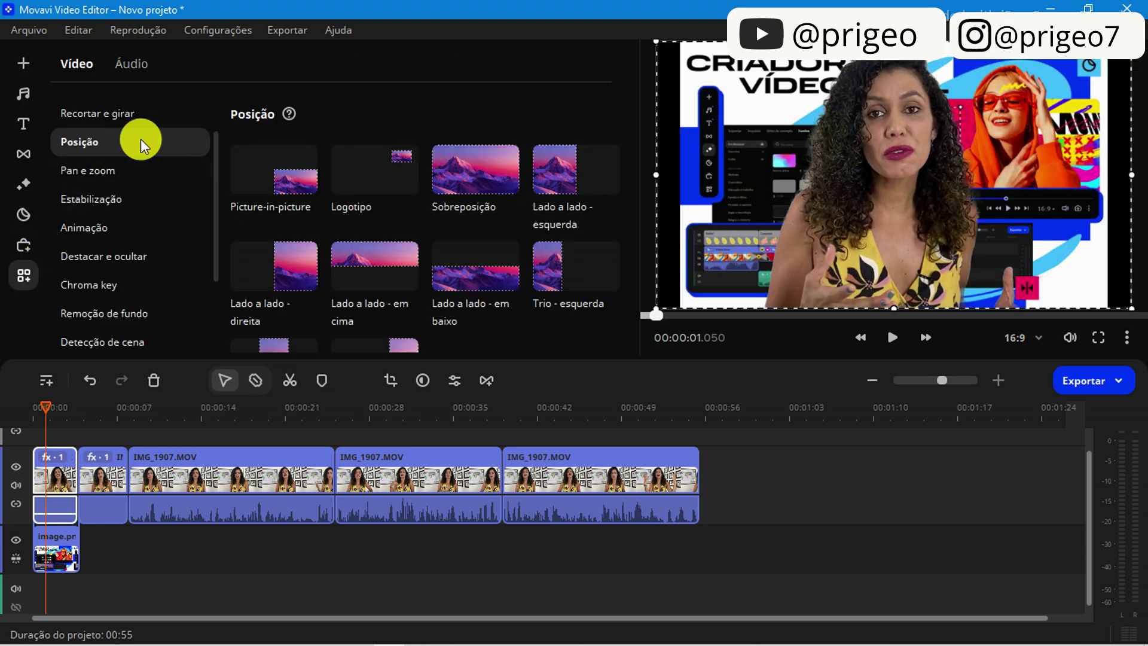
pyautogui.click(252, 157)
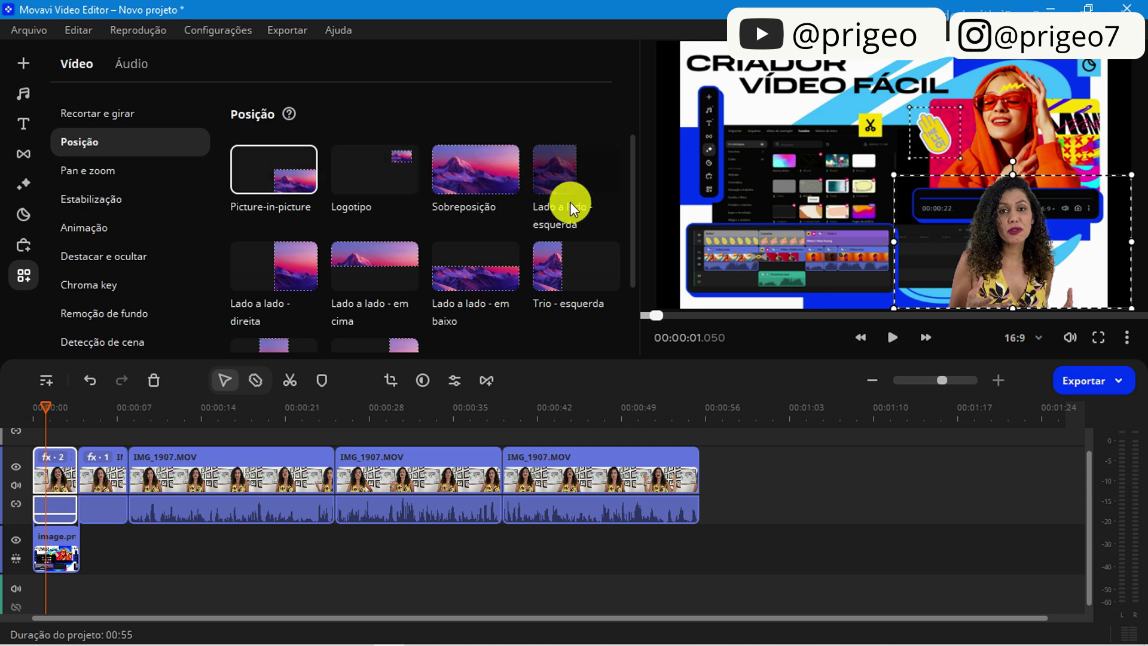
# Step: Try the side-by-side, stacked and Trio - esquerda position presets on the first clip of the upper track
pyautogui.click(566, 178)
pyautogui.click(475, 170)
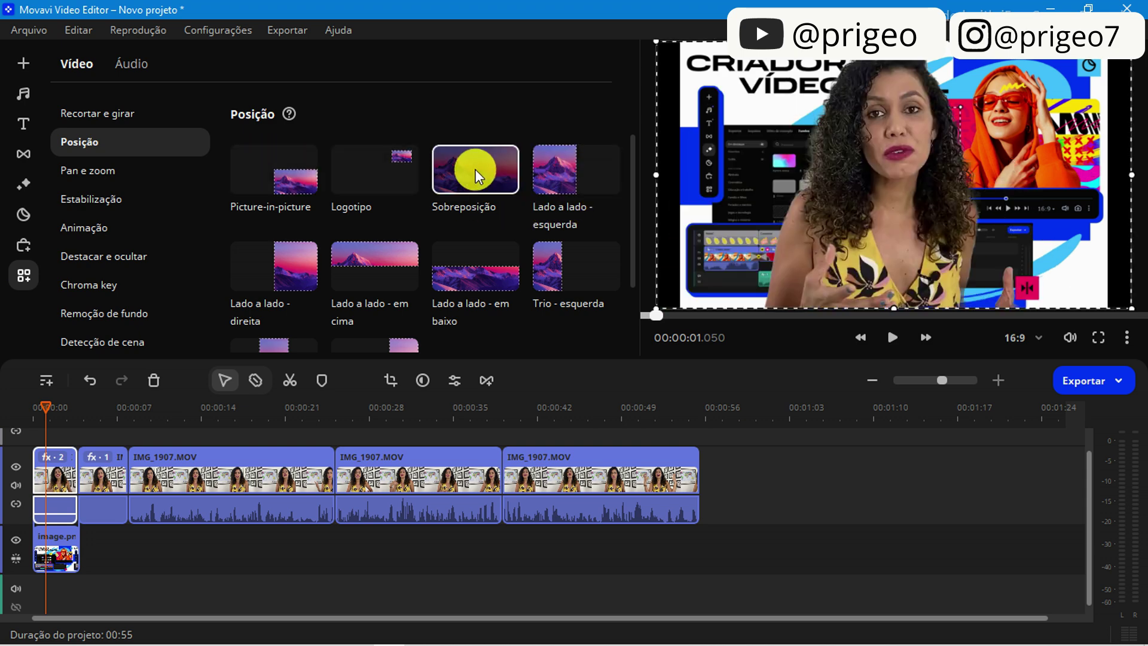
pyautogui.click(474, 257)
pyautogui.click(568, 275)
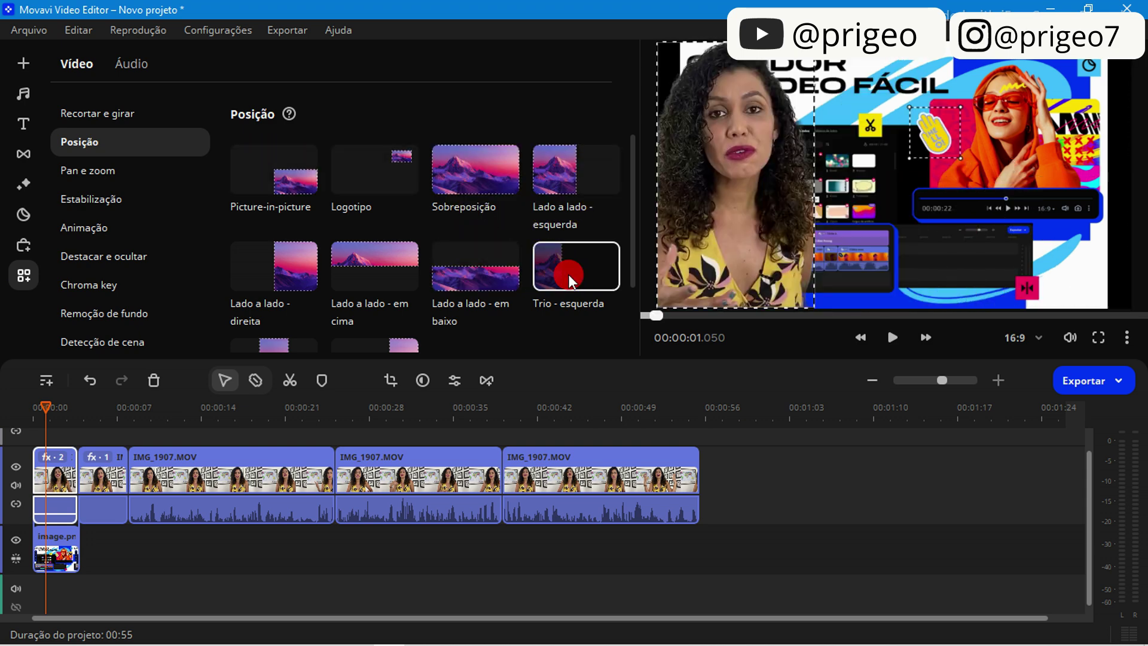
pyautogui.click(346, 260)
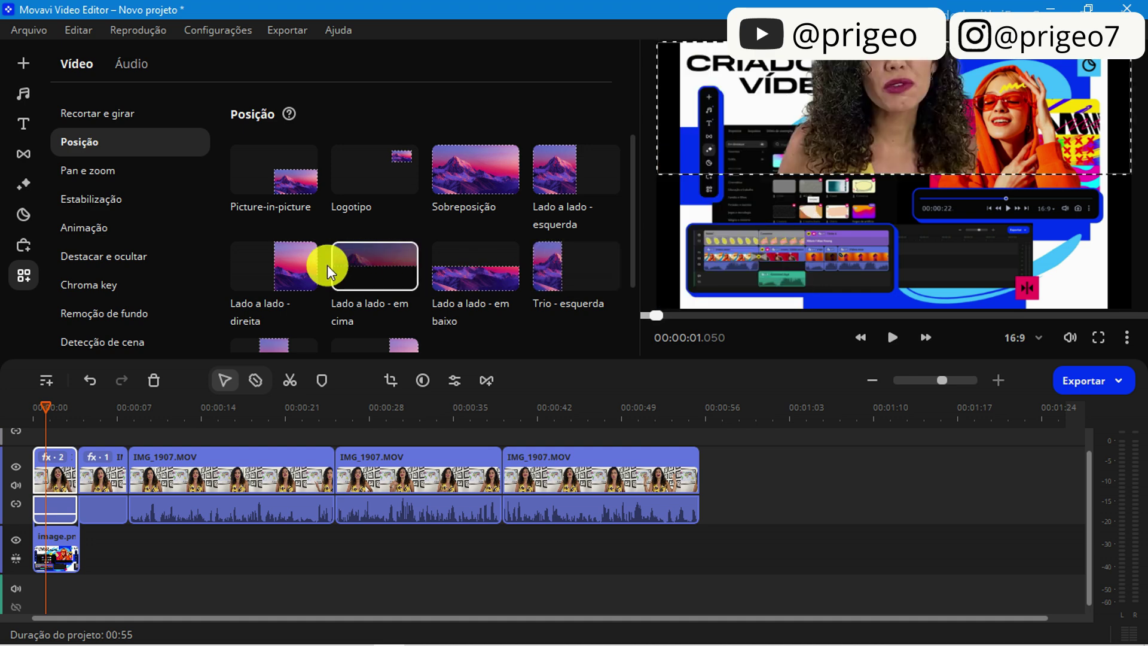
pyautogui.click(268, 267)
# Step: Apply the Sobreposição position preset to the first clip, then shrink the presenter and place her at the bottom centre of the frame
pyautogui.click(474, 161)
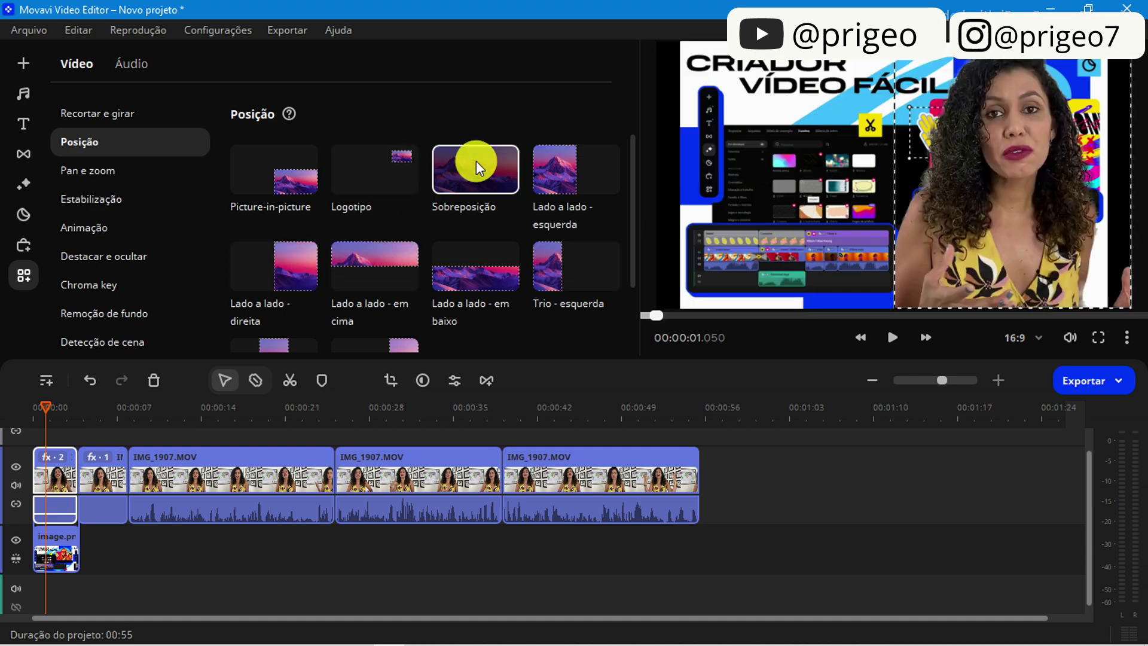
pyautogui.moveTo(660, 37); pyautogui.dragTo(773, 299)
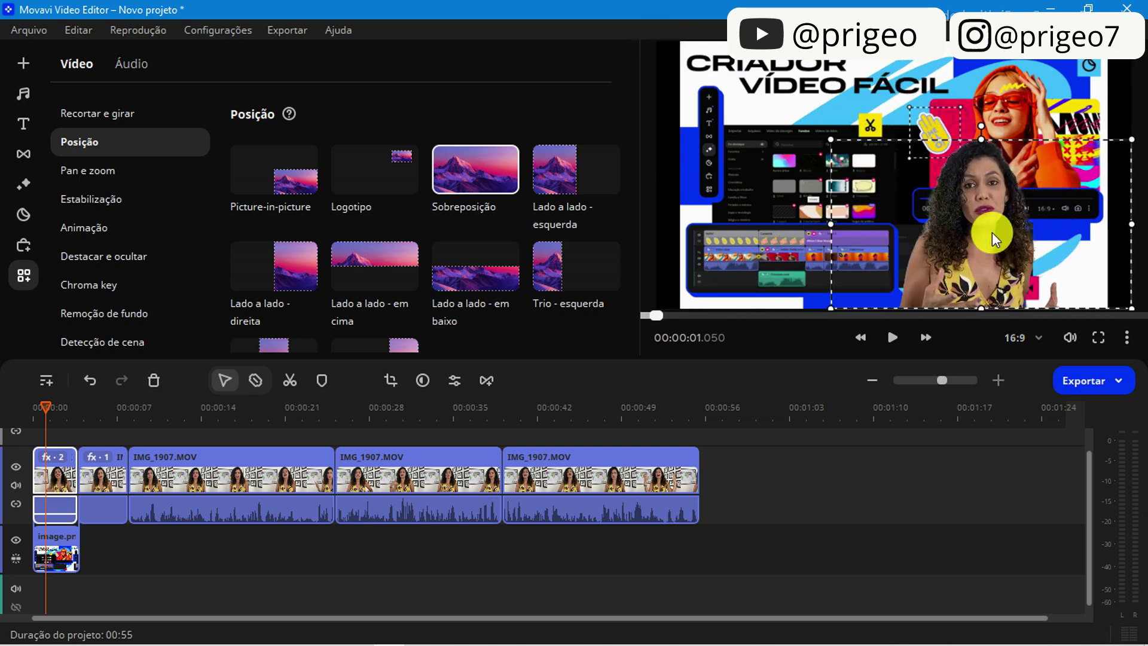
pyautogui.moveTo(991, 232); pyautogui.dragTo(924, 236)
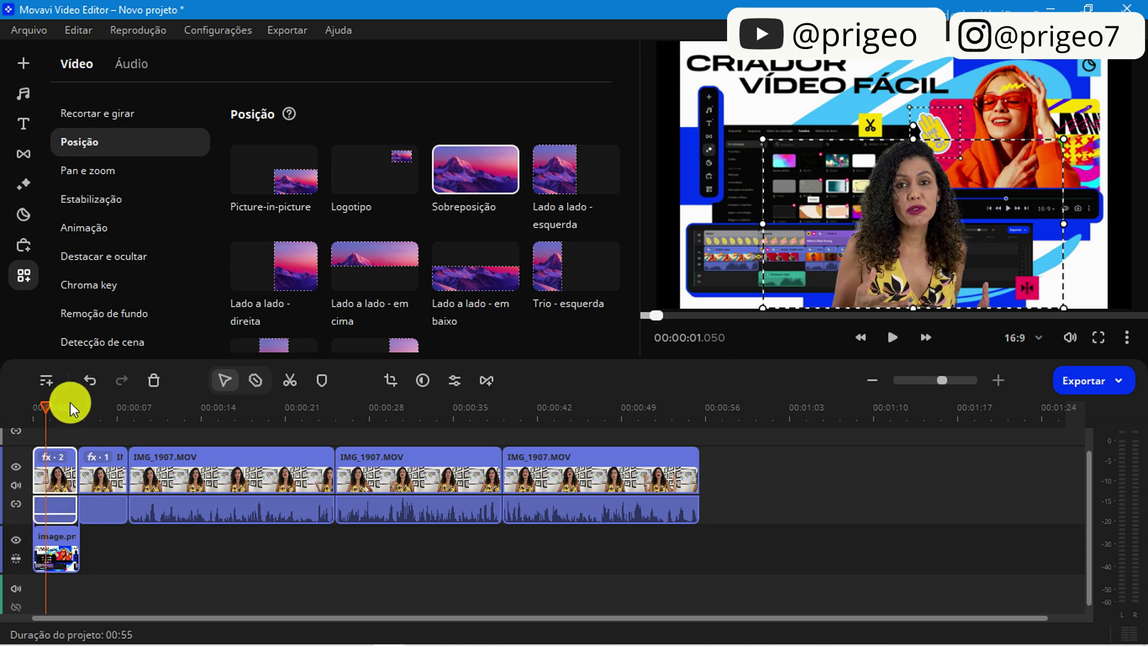
# Step: Place the "Faça seus mapas persona...(9).mp4" video after image.png on the lower track, beneath the second presenter clip
pyautogui.moveTo(46, 405); pyautogui.dragTo(81, 395)
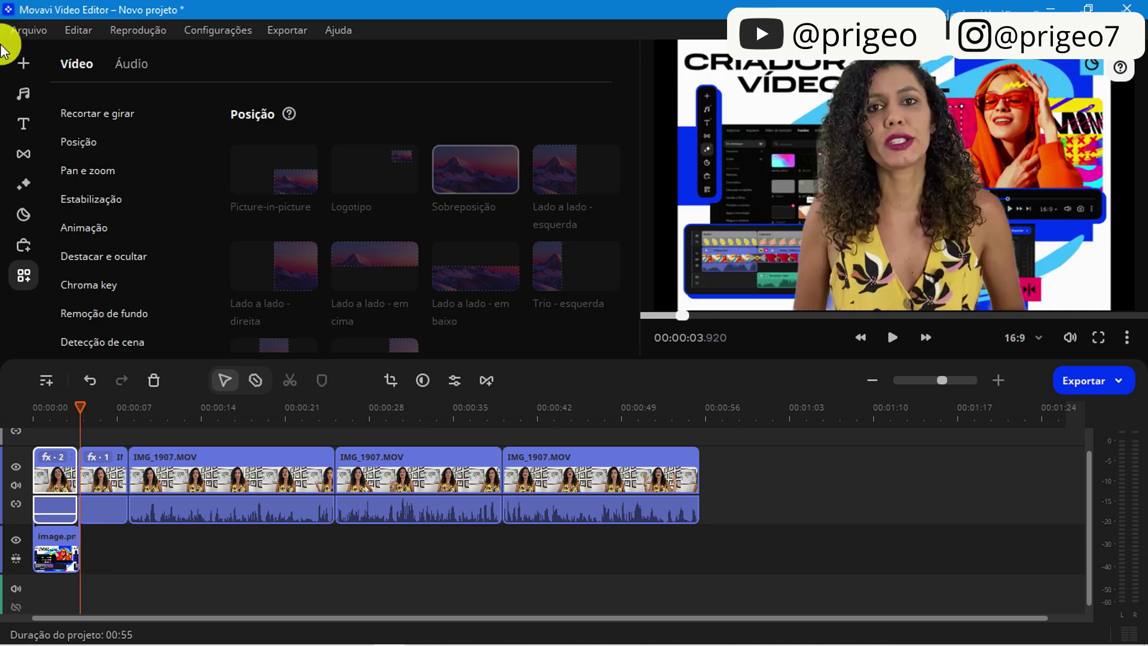
pyautogui.click(21, 65)
pyautogui.moveTo(581, 179); pyautogui.dragTo(85, 551)
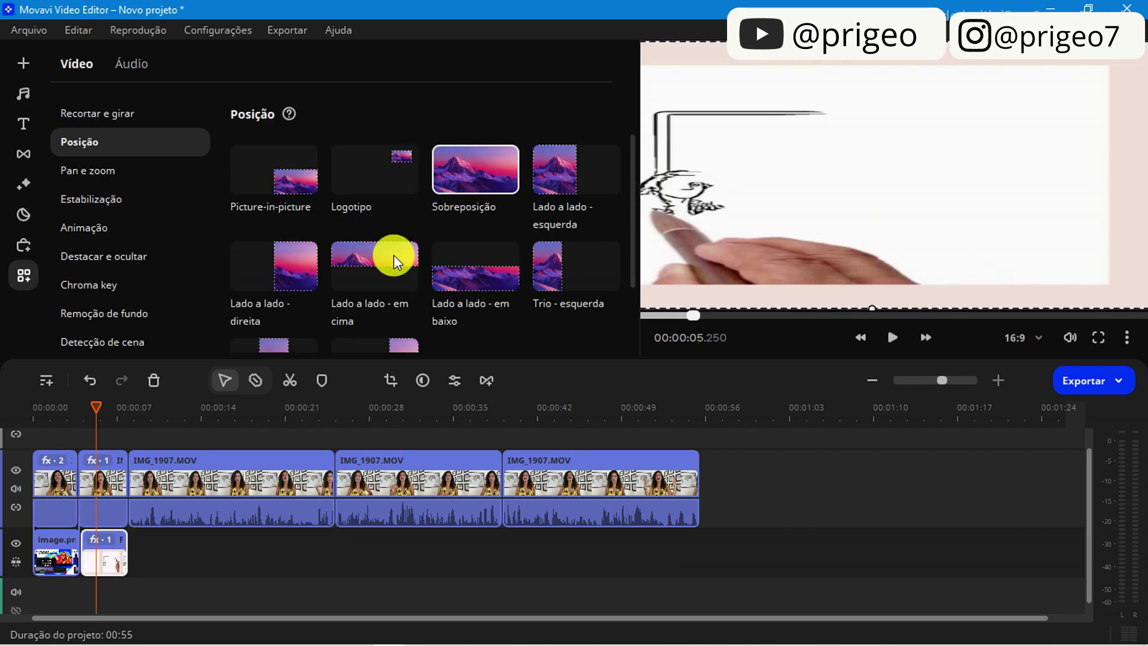
# Step: Shrink the presenter in the second upper-track clip and place her at the bottom centre over the drawing video
pyautogui.click(106, 478)
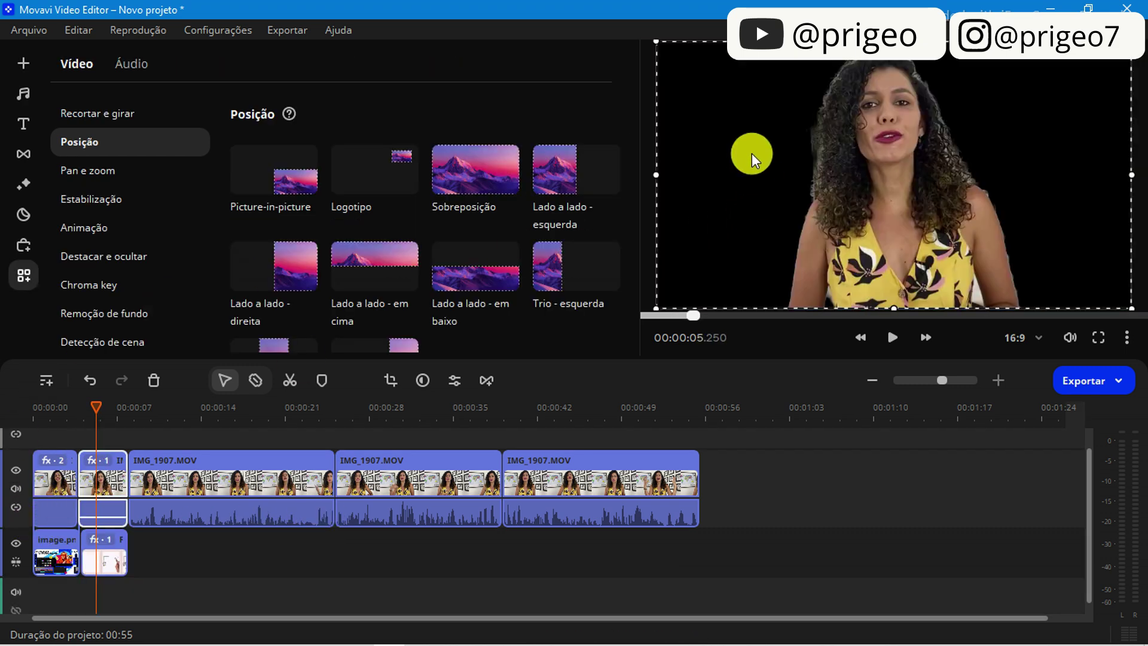
pyautogui.moveTo(657, 41); pyautogui.dragTo(833, 221)
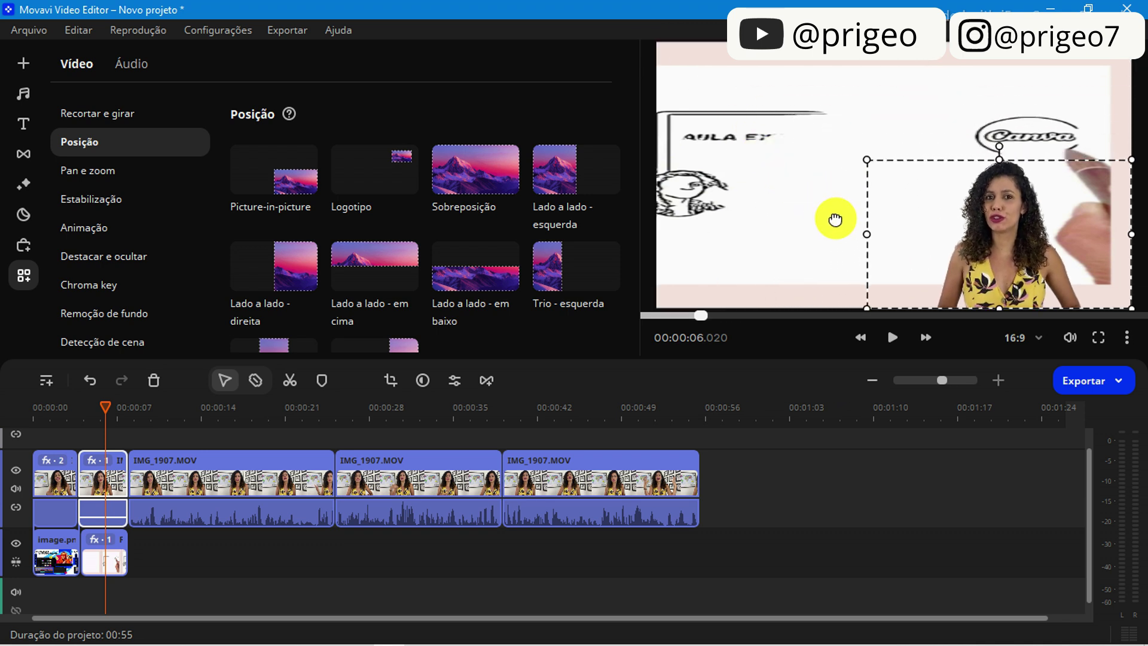
pyautogui.moveTo(1046, 276); pyautogui.dragTo(930, 290)
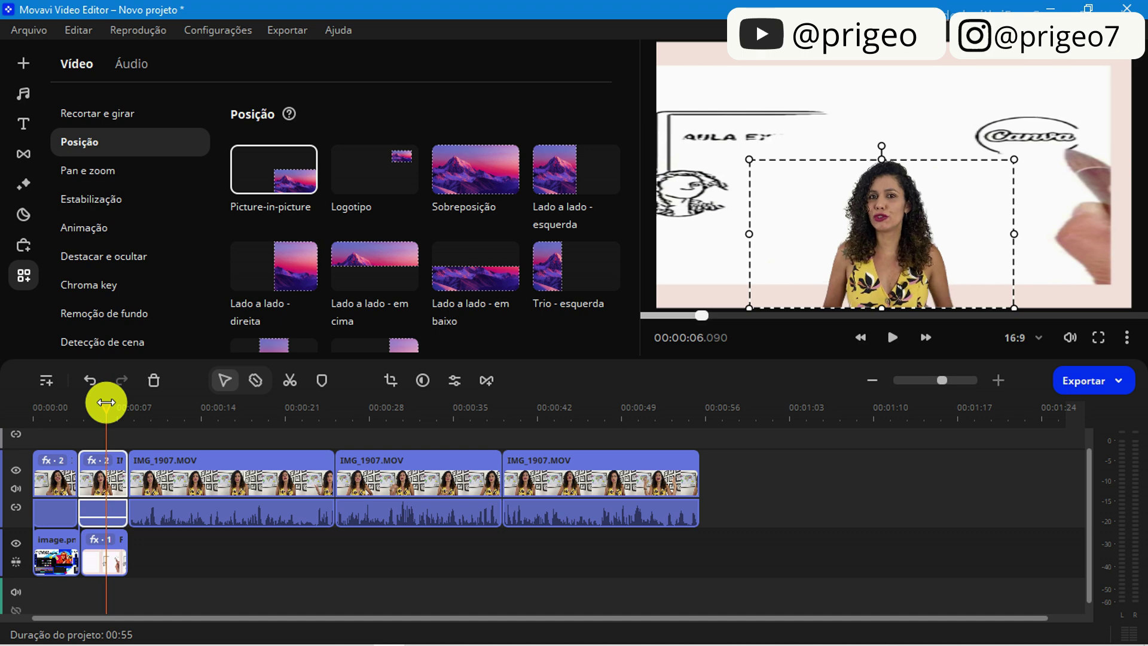
# Step: Play the composite of the first two clips from the start of the timeline
pyautogui.moveTo(106, 402); pyautogui.dragTo(6, 397)
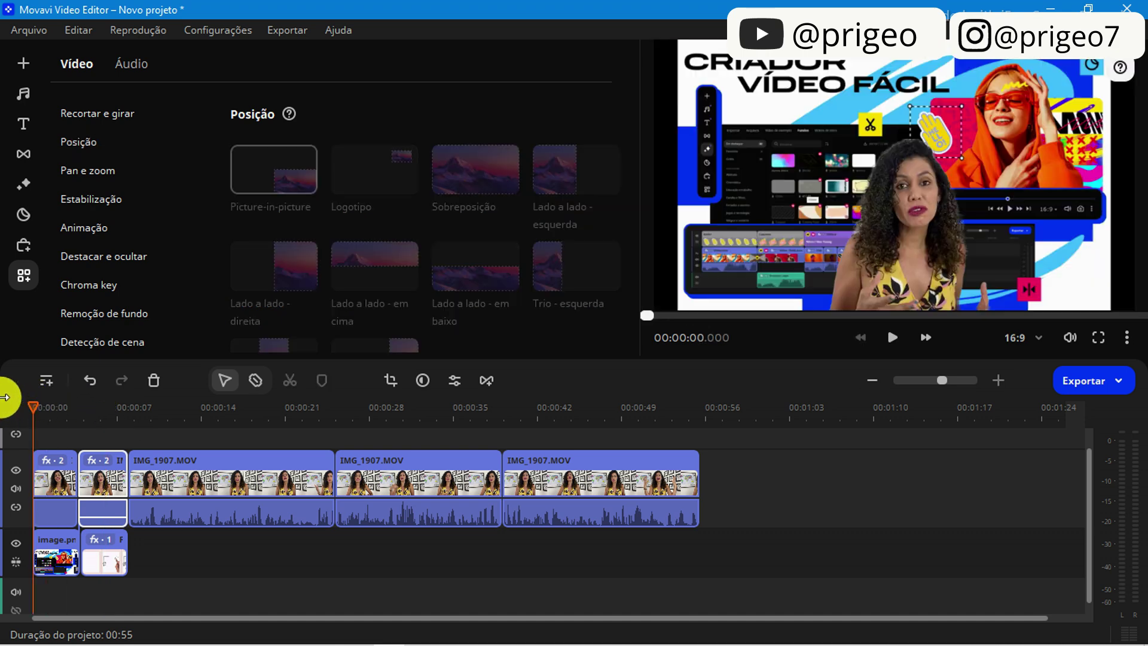
pyautogui.click(895, 338)
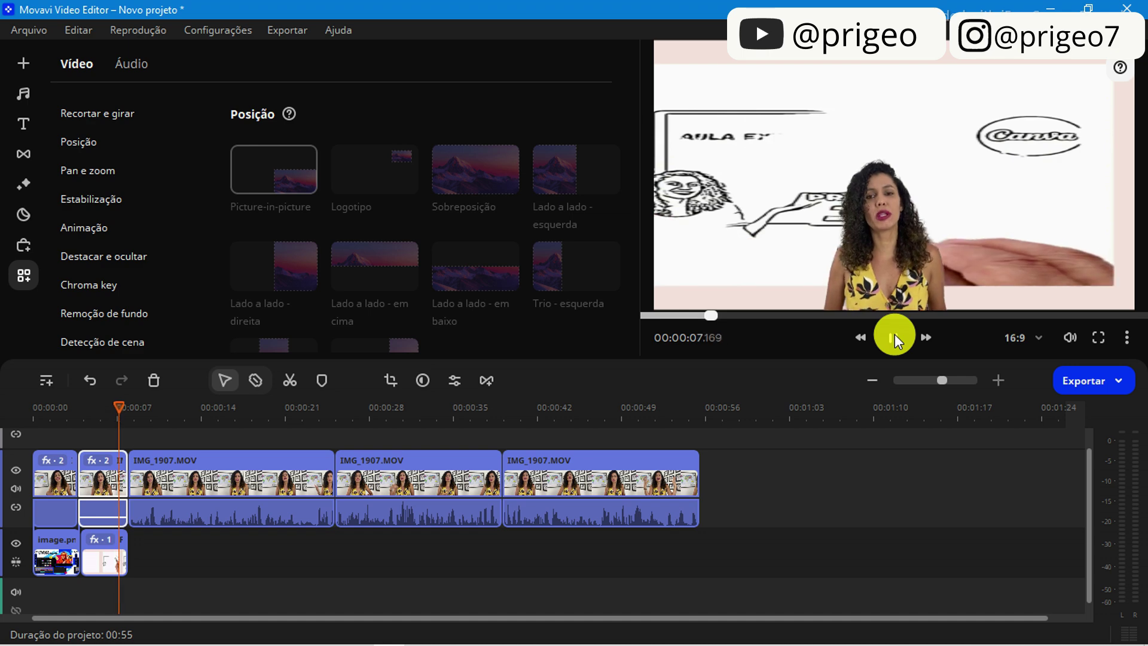
pyautogui.click(895, 338)
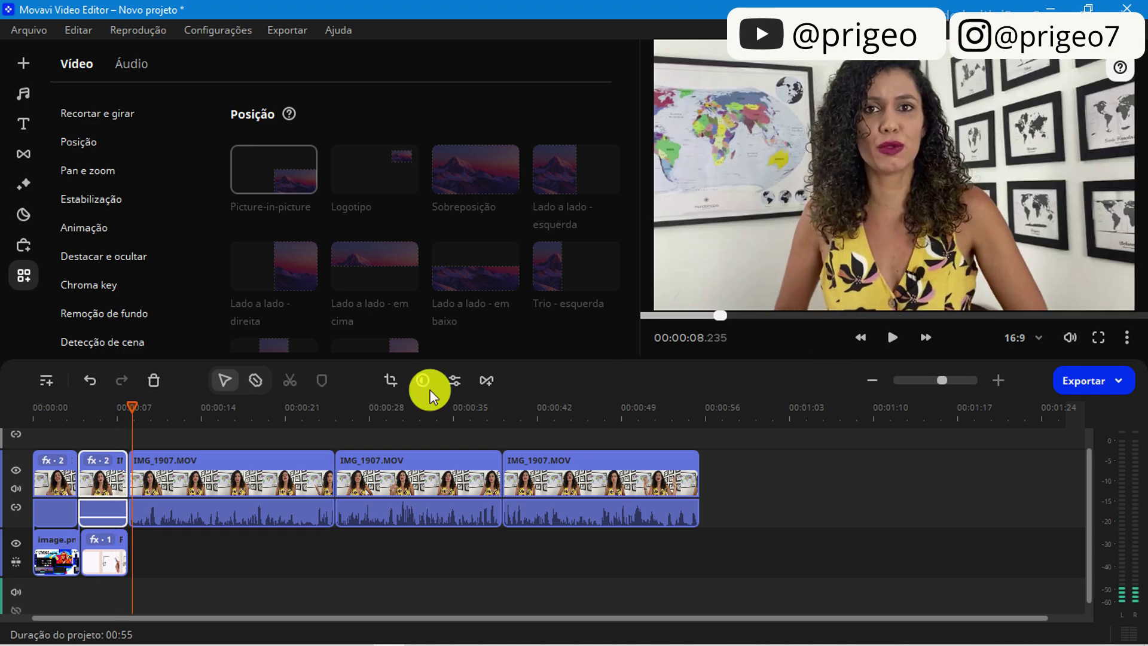
# Step: Mute the audio of the third clip on the upper track and return the playhead to within the second clip
pyautogui.click(225, 515)
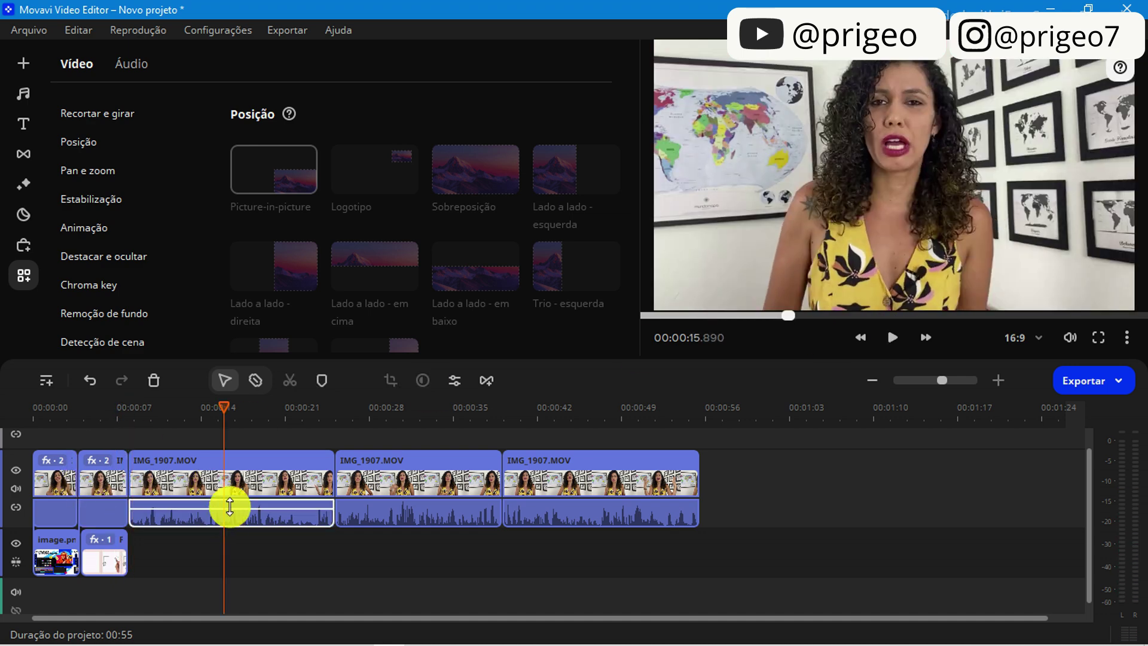
pyautogui.moveTo(229, 507); pyautogui.dragTo(230, 524)
pyautogui.moveTo(230, 404); pyautogui.dragTo(114, 424)
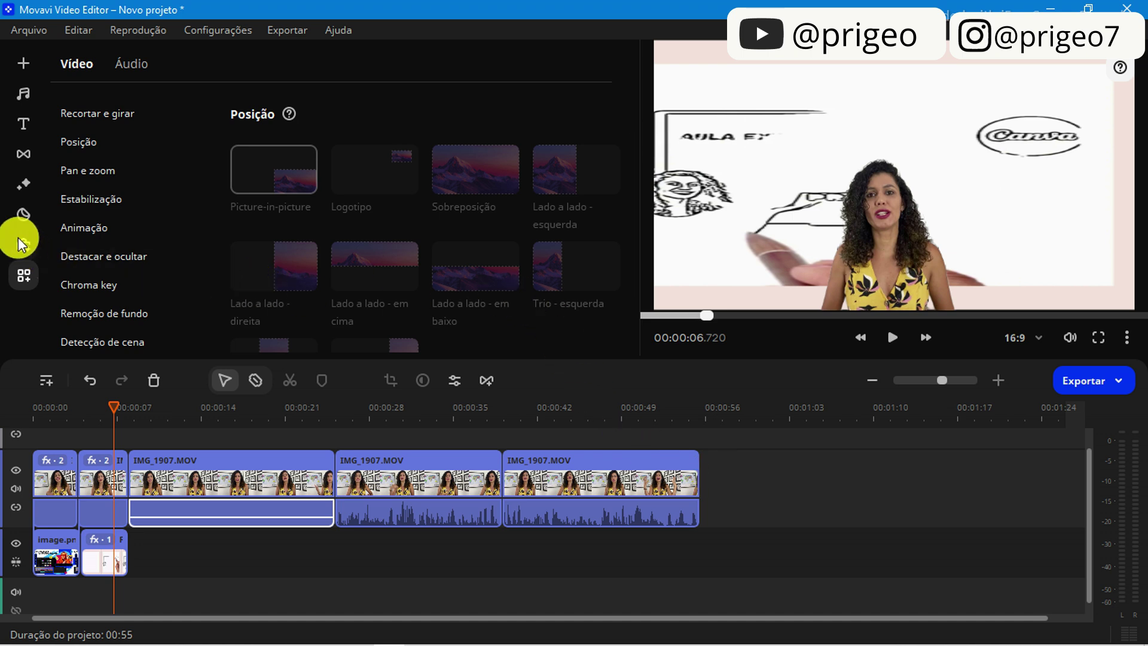
# Step: Examine the available transitions, including the free Artístico, Com som and Círculo categories
pyautogui.click(23, 153)
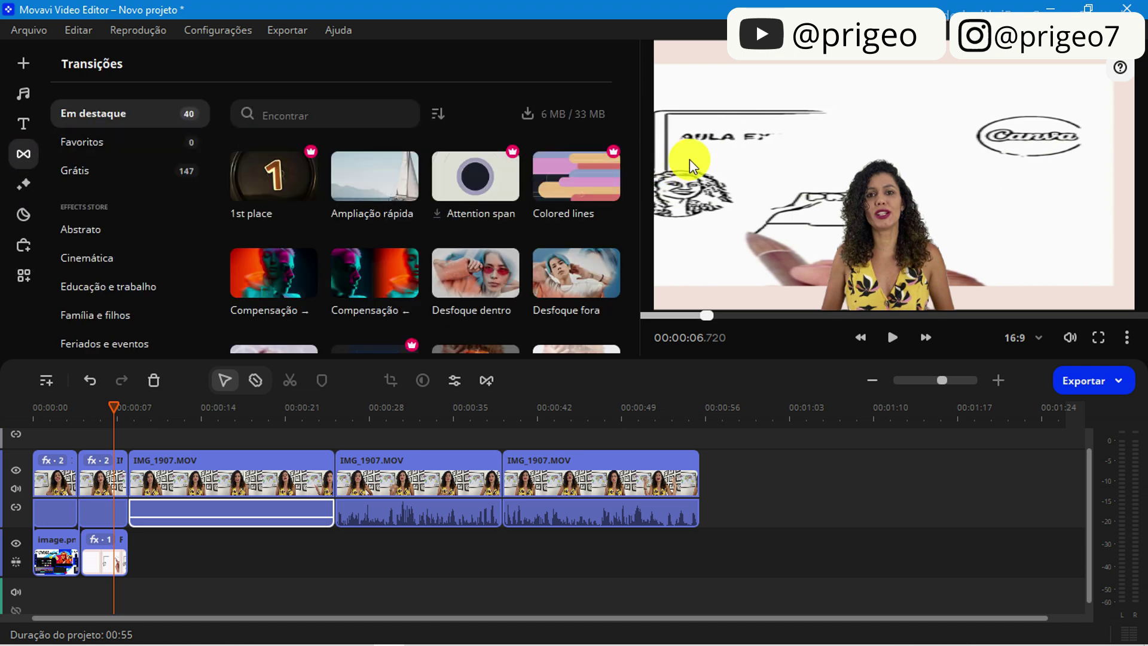
pyautogui.moveTo(633, 153)
pyautogui.mouseDown()
pyautogui.moveTo(634, 163)
pyautogui.moveTo(633, 152)
pyautogui.mouseUp()
pyautogui.click(115, 171)
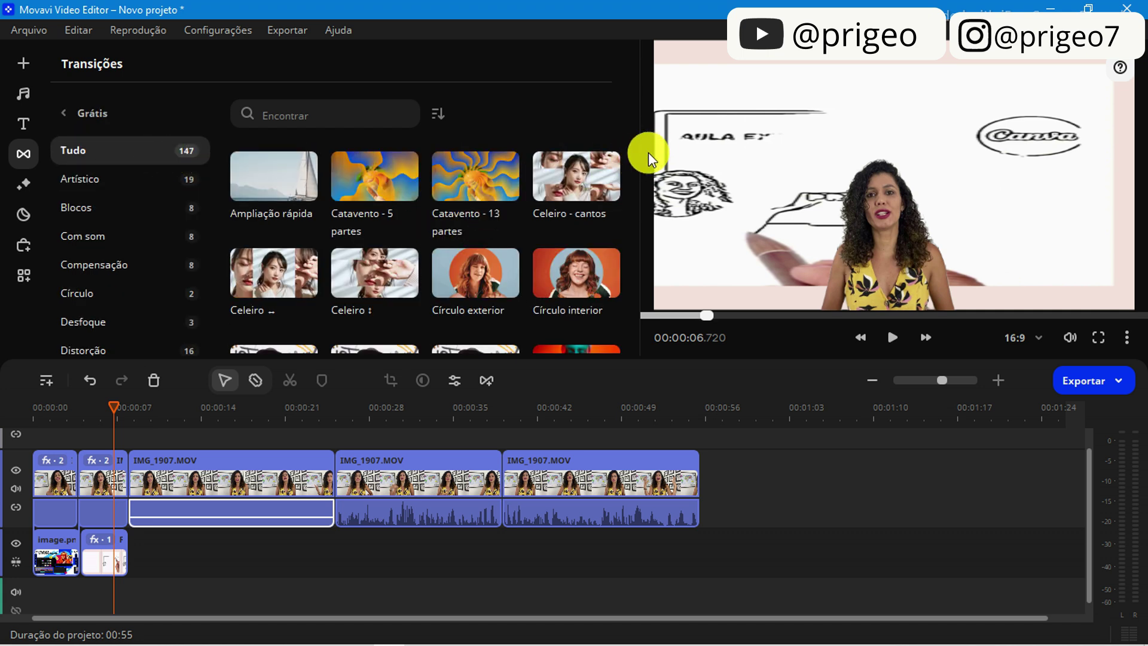
pyautogui.moveTo(633, 153)
pyautogui.mouseDown()
pyautogui.moveTo(651, 268)
pyautogui.moveTo(632, 157)
pyautogui.mouseUp()
pyautogui.click(80, 178)
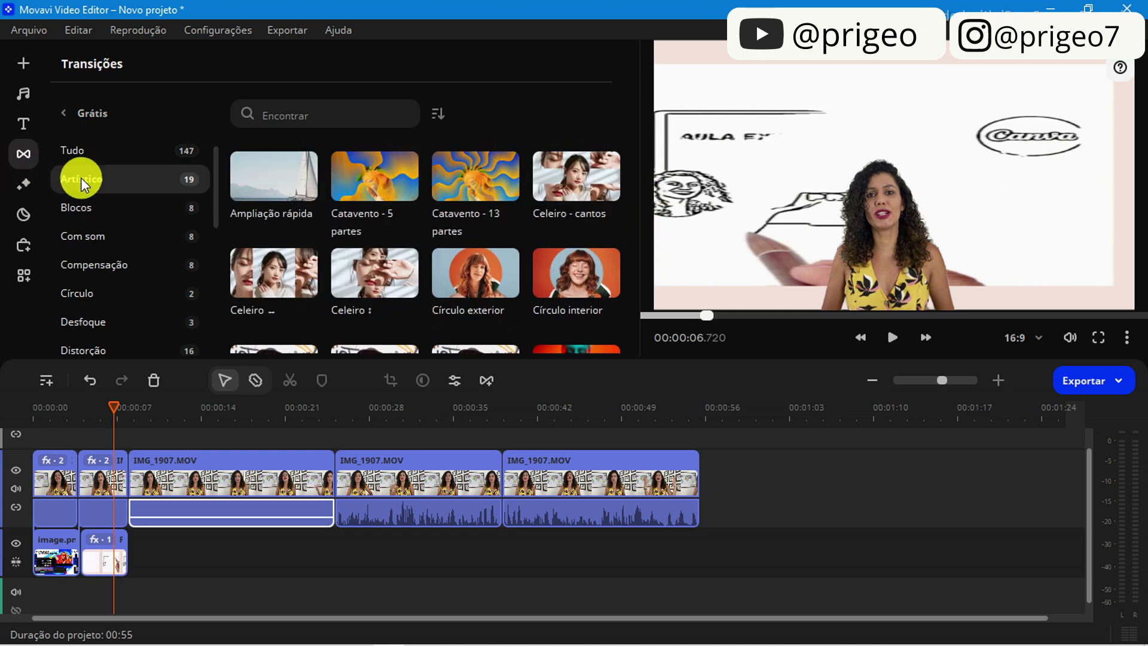
pyautogui.click(100, 225)
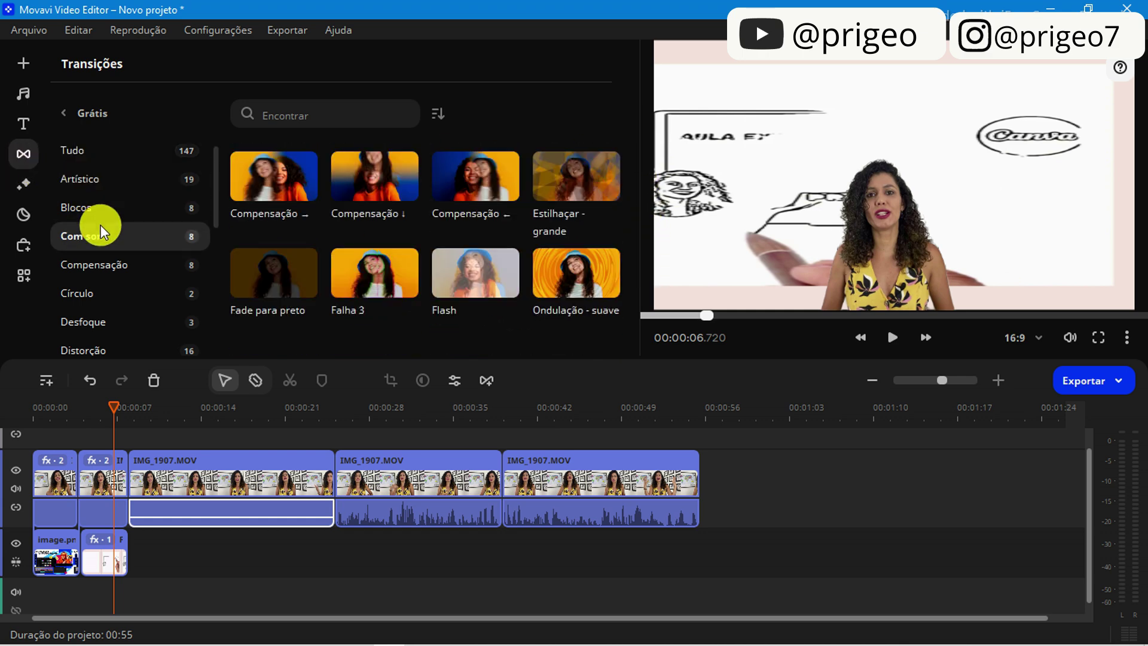
pyautogui.click(113, 288)
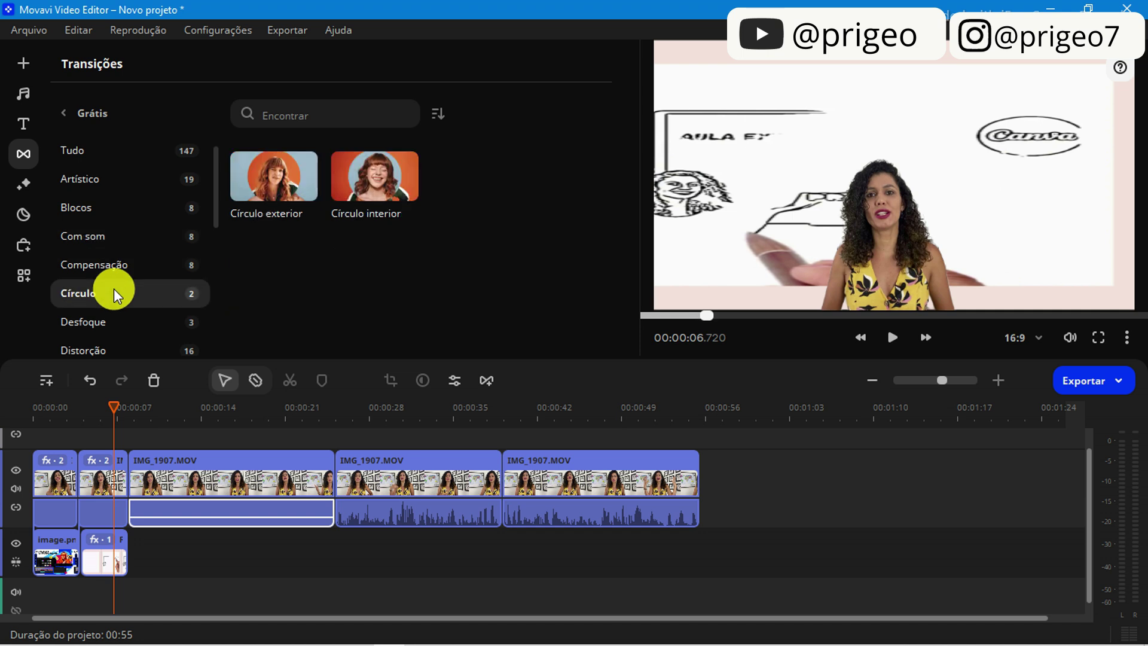
pyautogui.click(87, 114)
# Step: Add the Colored lines transition between the second and third clips on the upper track and play across it
pyautogui.click(579, 169)
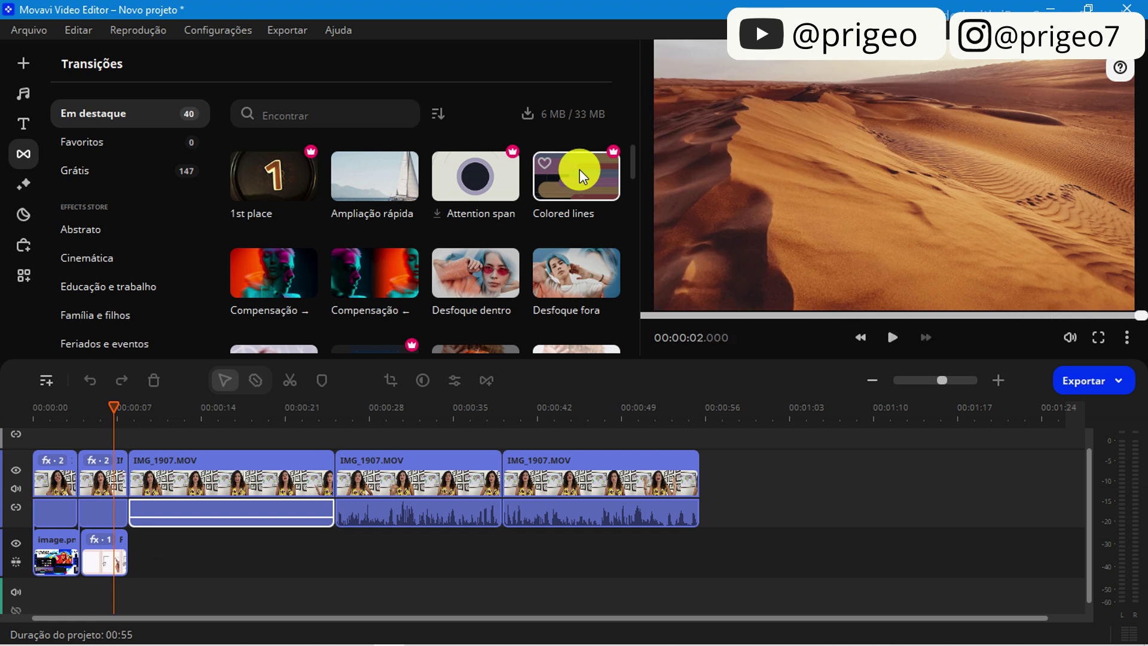
pyautogui.moveTo(594, 166); pyautogui.dragTo(131, 487)
pyautogui.click(354, 349)
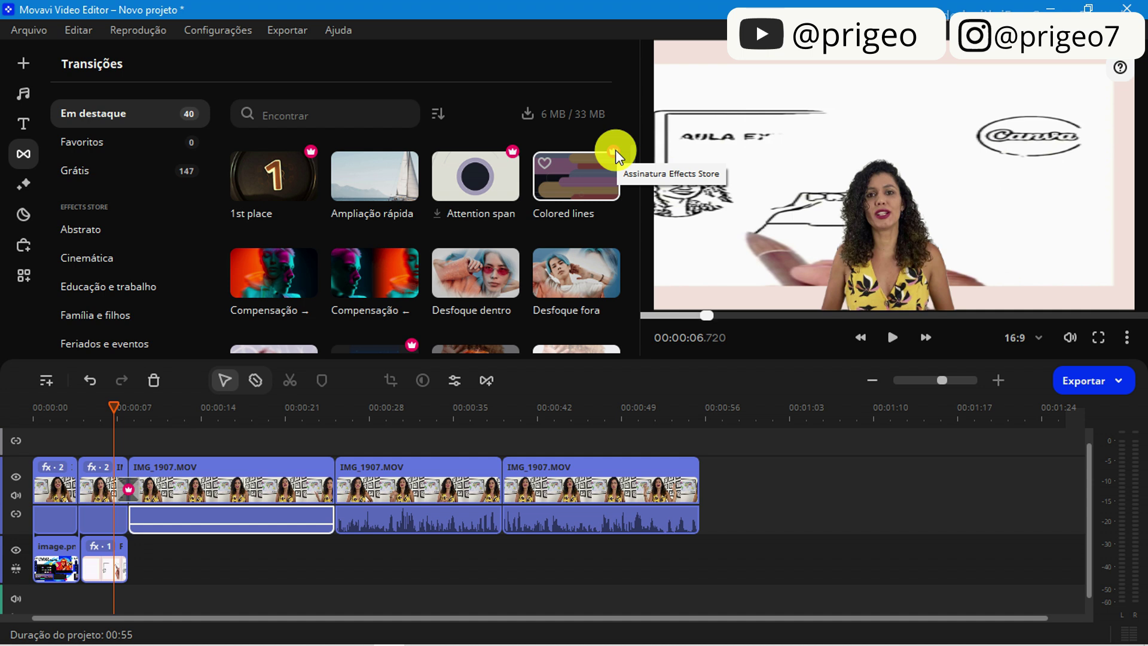
pyautogui.moveTo(116, 405); pyautogui.dragTo(95, 406)
pyautogui.click(897, 339)
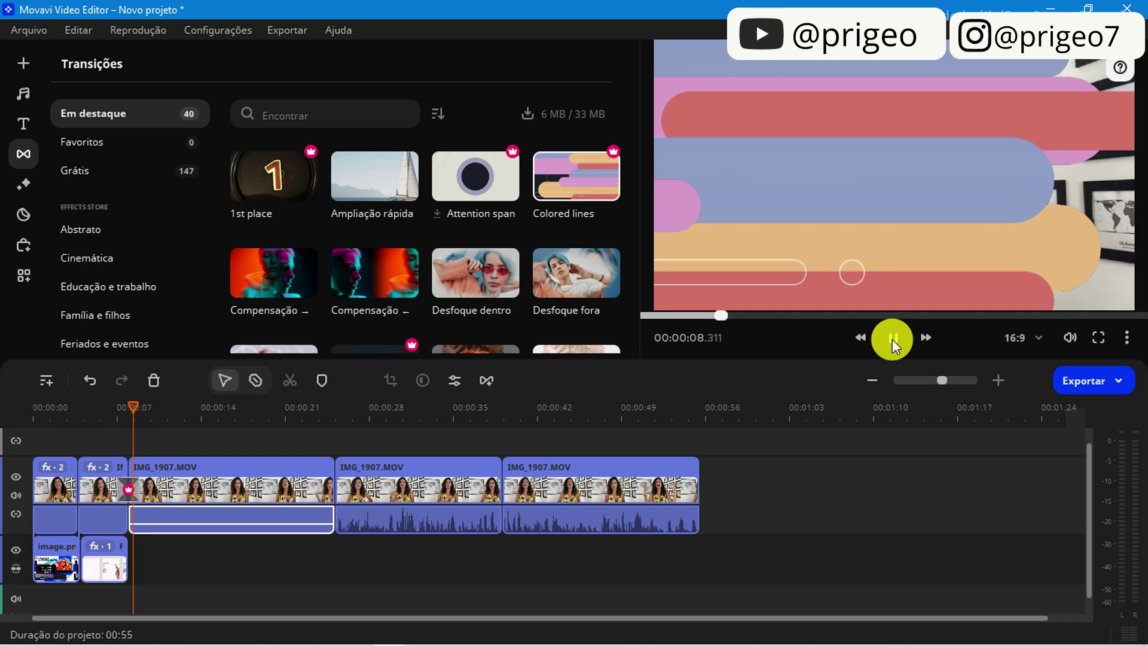
pyautogui.click(893, 342)
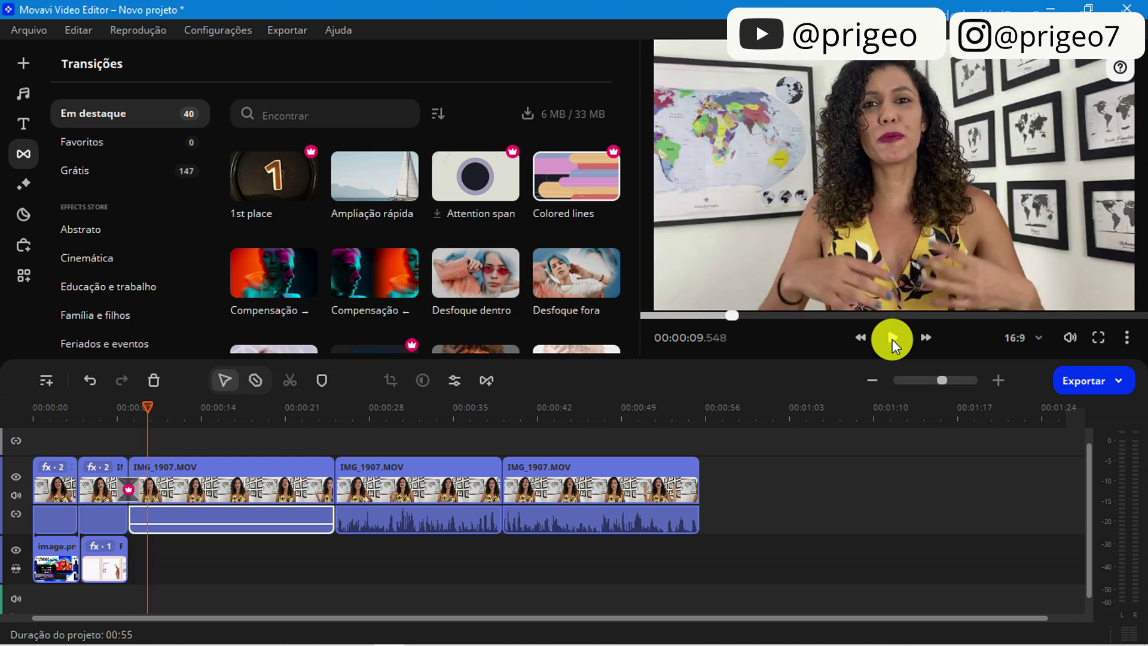
# Step: Look through the filter categories, then apply the Action 7 overlay effect to the short fourth clip and play it
pyautogui.click(23, 184)
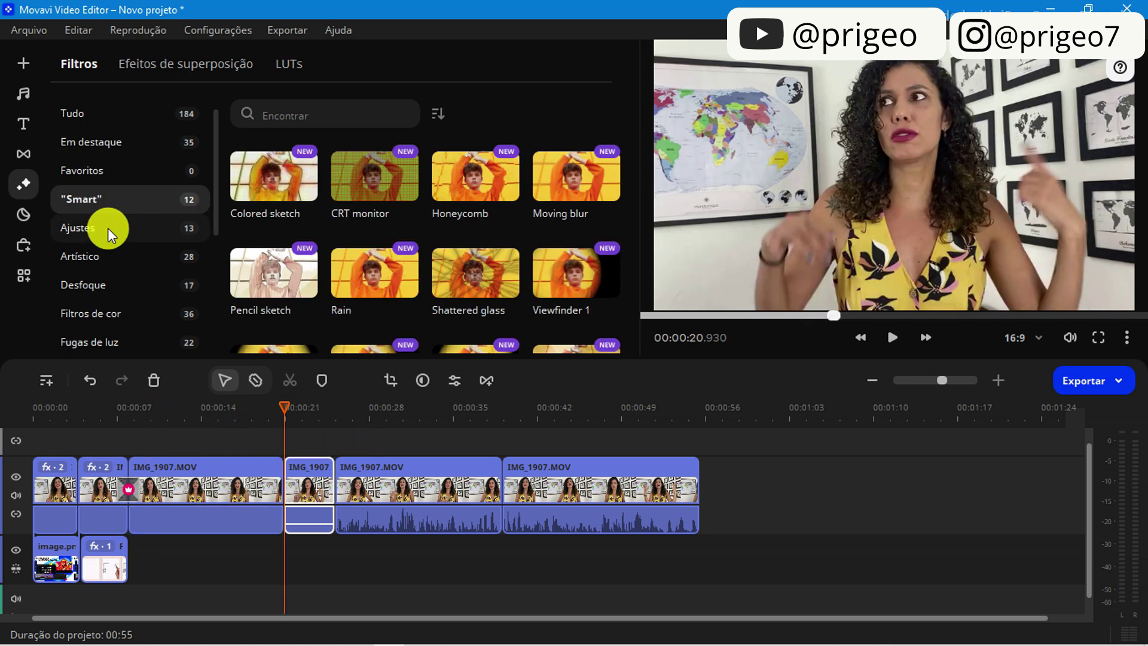
pyautogui.click(108, 227)
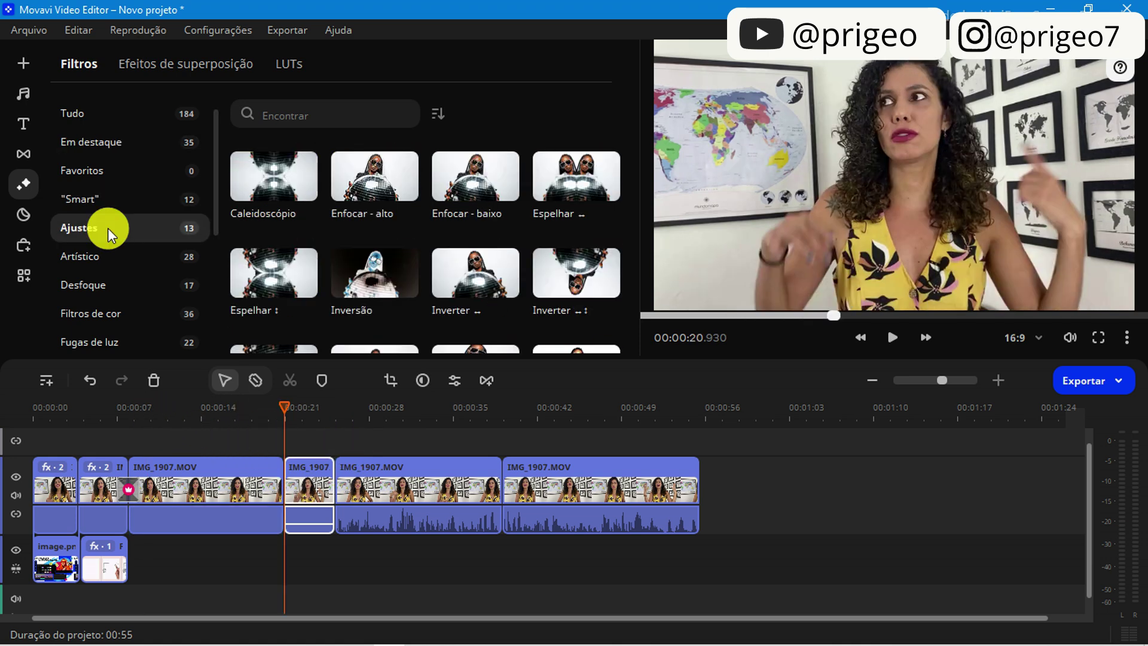
pyautogui.click(107, 250)
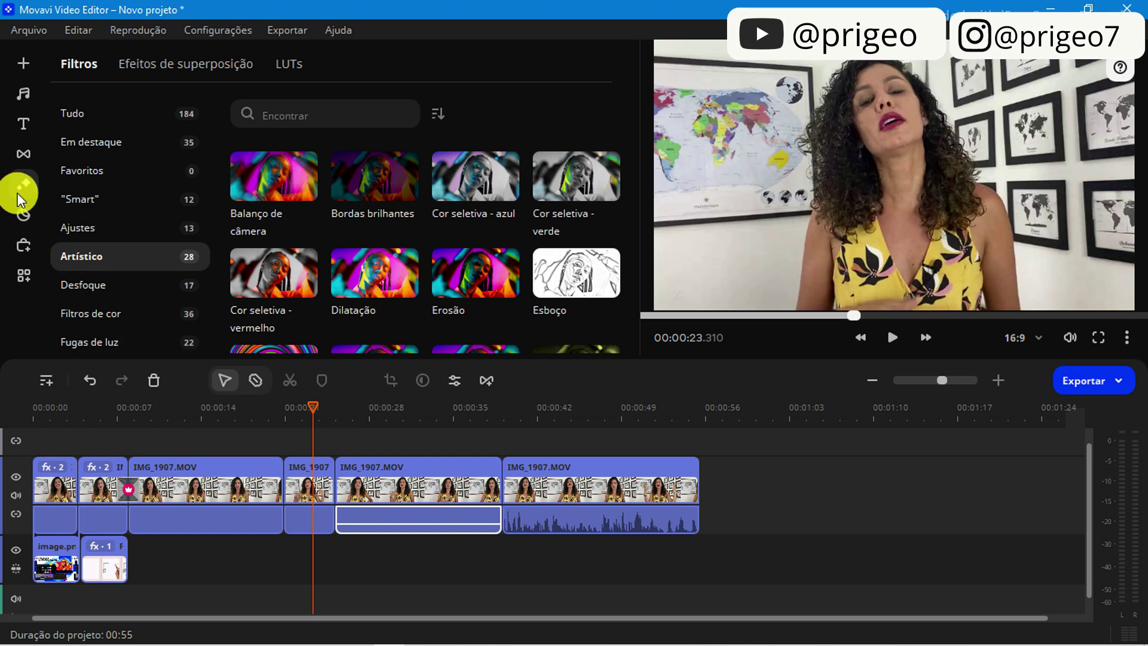
pyautogui.click(204, 63)
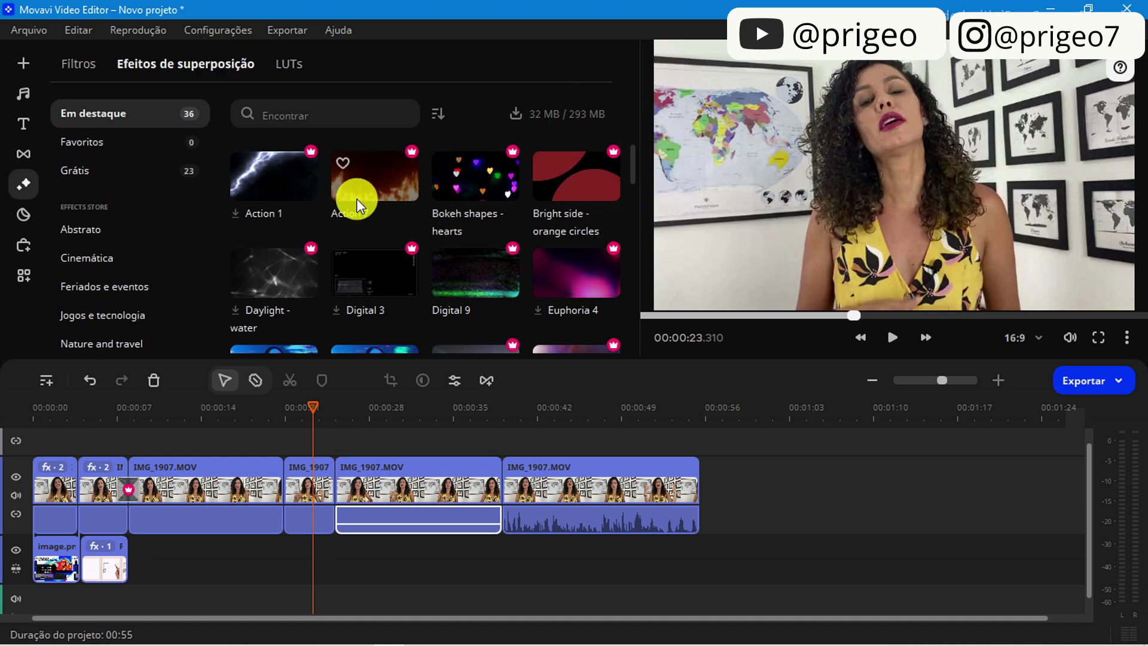
pyautogui.moveTo(366, 186); pyautogui.dragTo(287, 486)
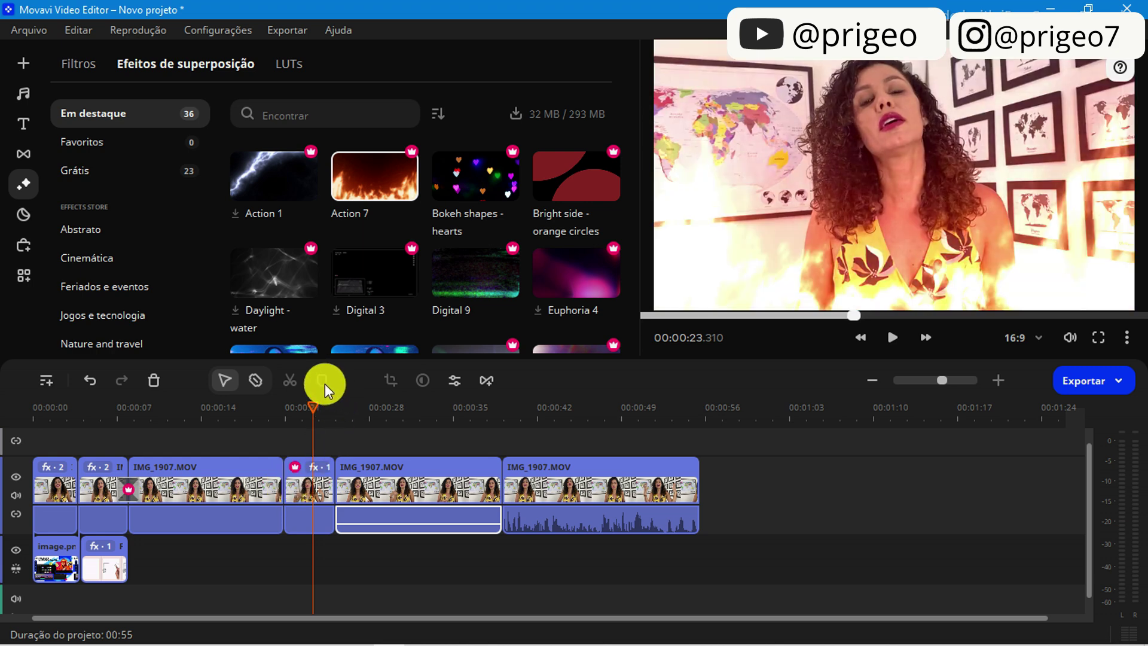
pyautogui.moveTo(312, 402); pyautogui.dragTo(260, 409)
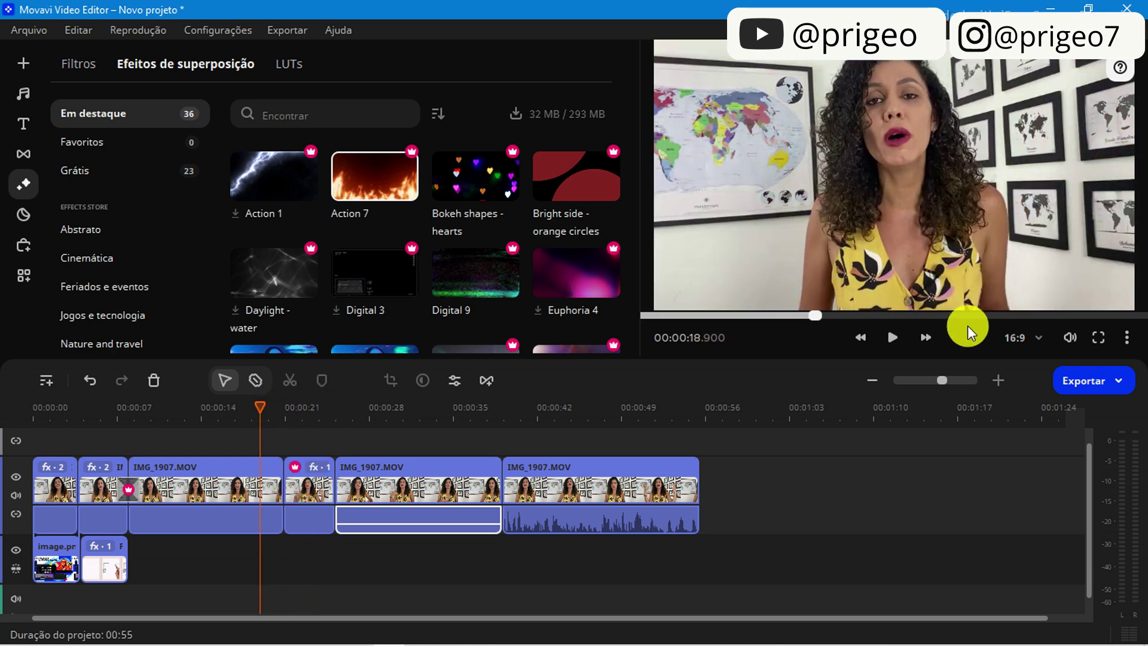
pyautogui.click(891, 340)
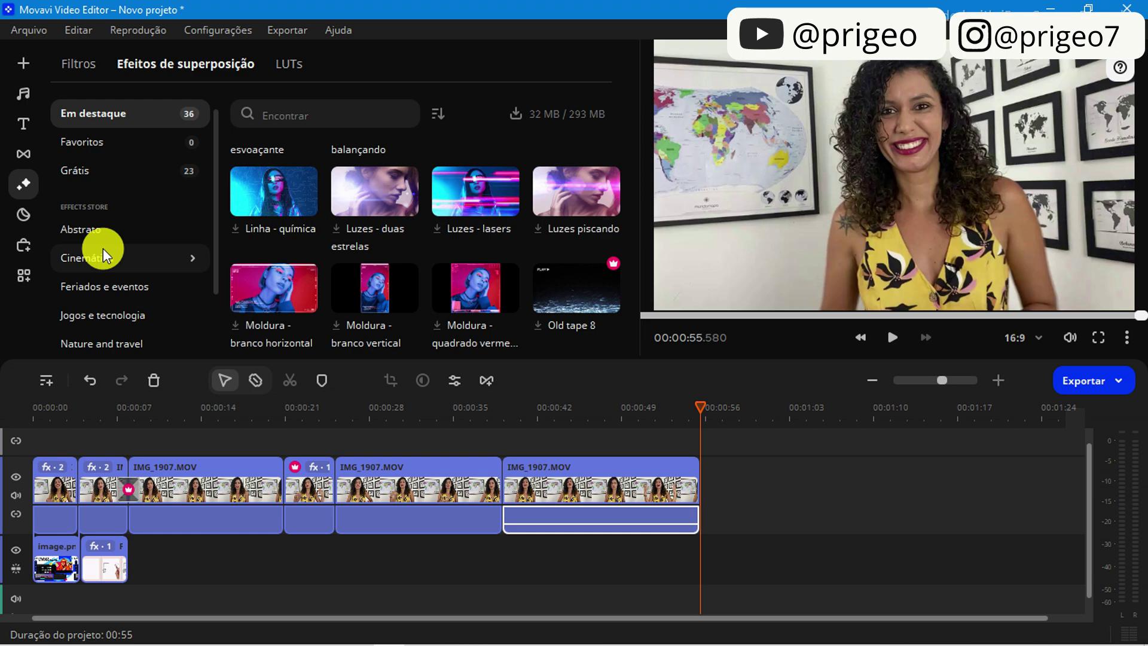
# Step: Add the WhatsApp Video 2023-12-20 file directly after the last presenter clip on the upper track
pyautogui.click(16, 277)
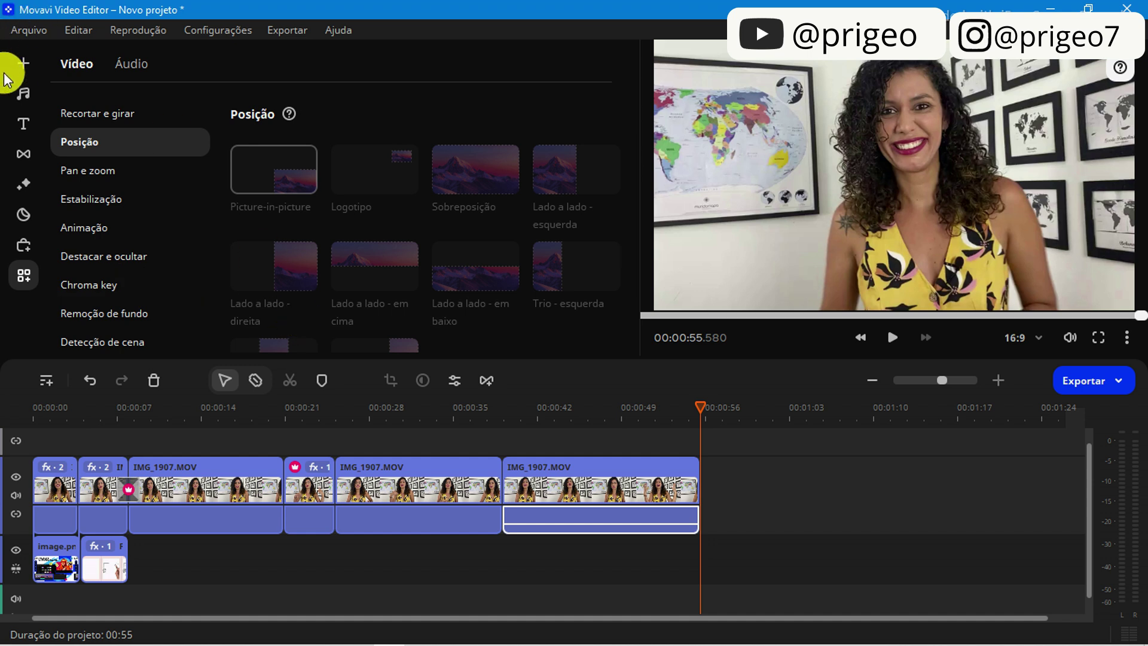
pyautogui.click(22, 67)
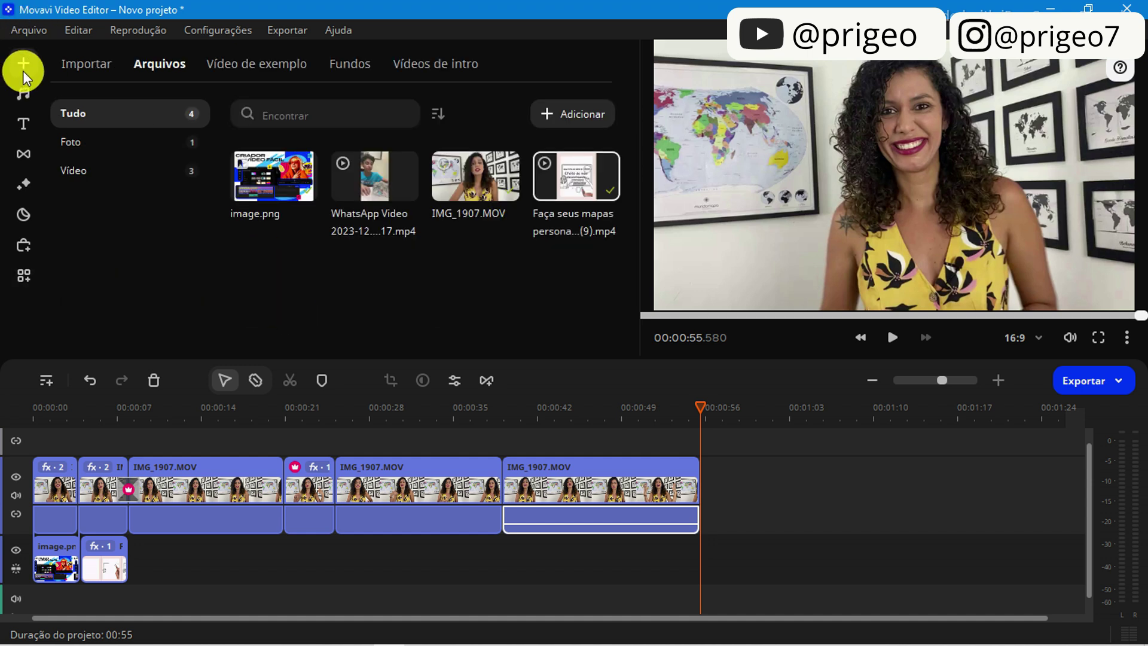
pyautogui.moveTo(375, 179); pyautogui.dragTo(702, 523)
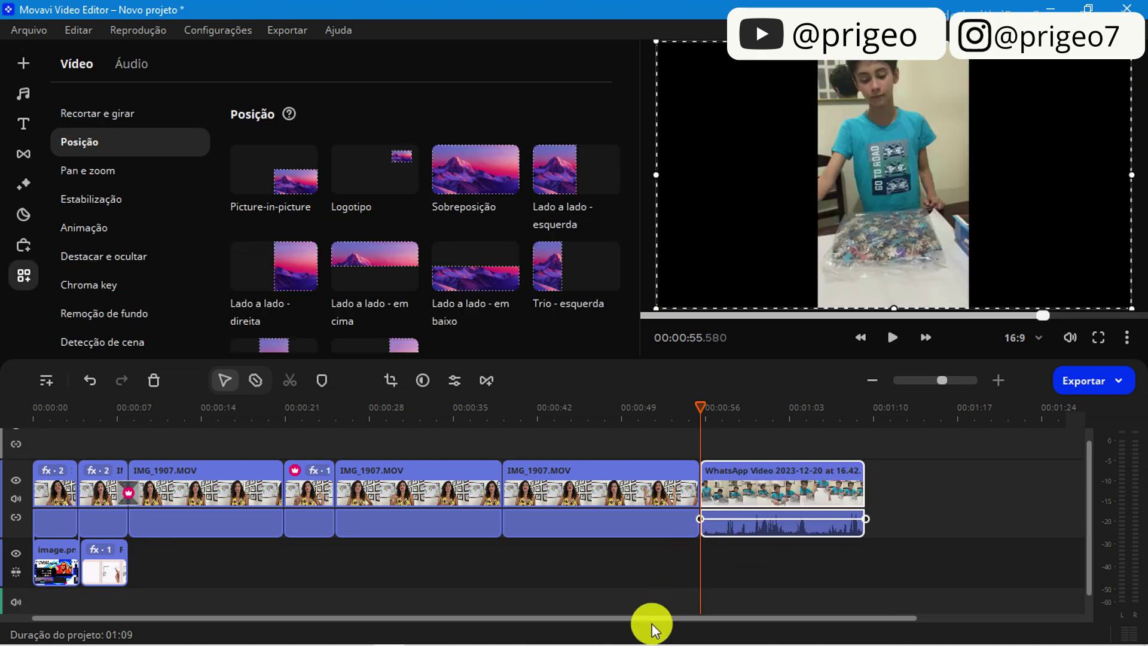
# Step: Lower the WhatsApp clip's volume to silence and play part of the clip
pyautogui.moveTo(653, 619); pyautogui.dragTo(799, 615)
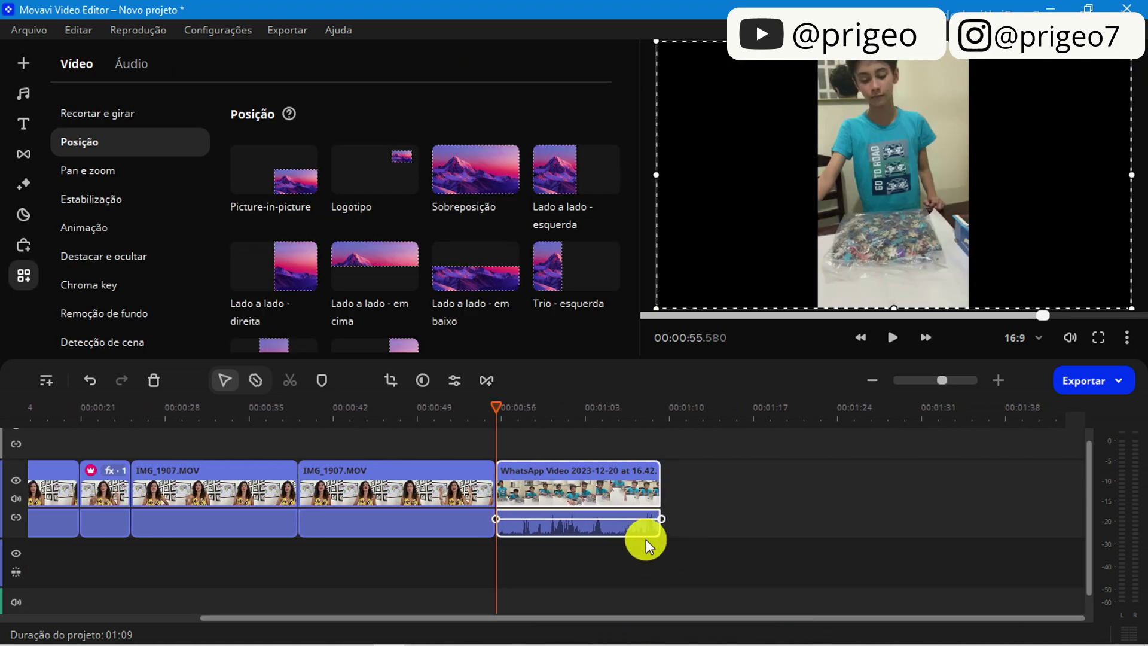
pyautogui.moveTo(626, 522); pyautogui.dragTo(626, 553)
pyautogui.moveTo(627, 412); pyautogui.dragTo(482, 409)
pyautogui.click(891, 337)
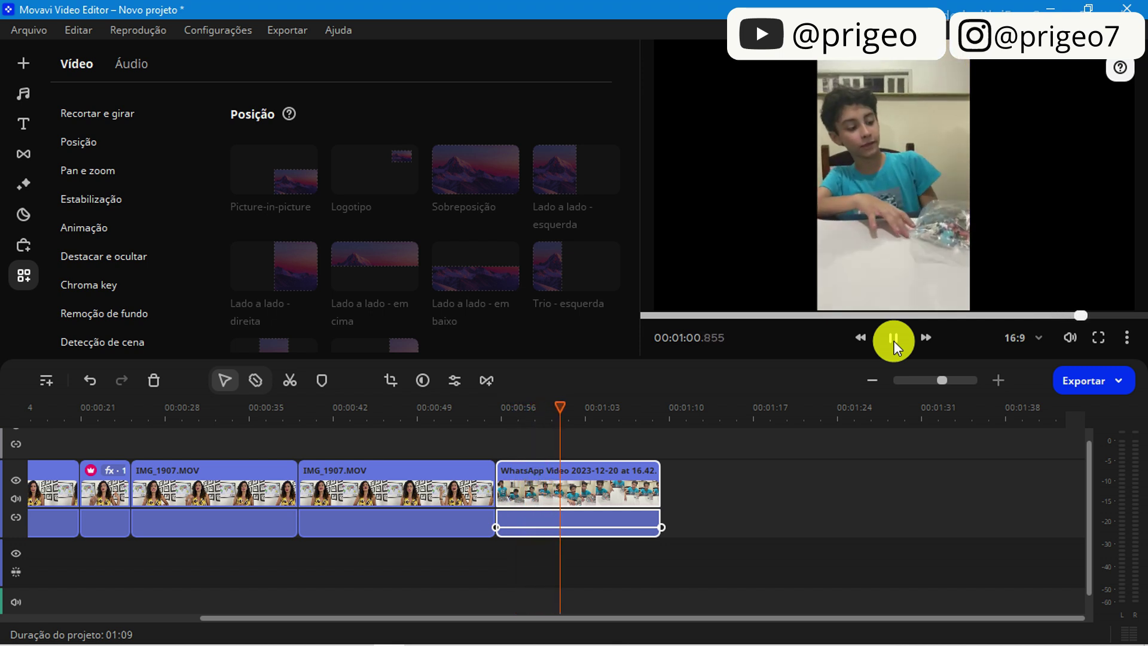
pyautogui.click(895, 348)
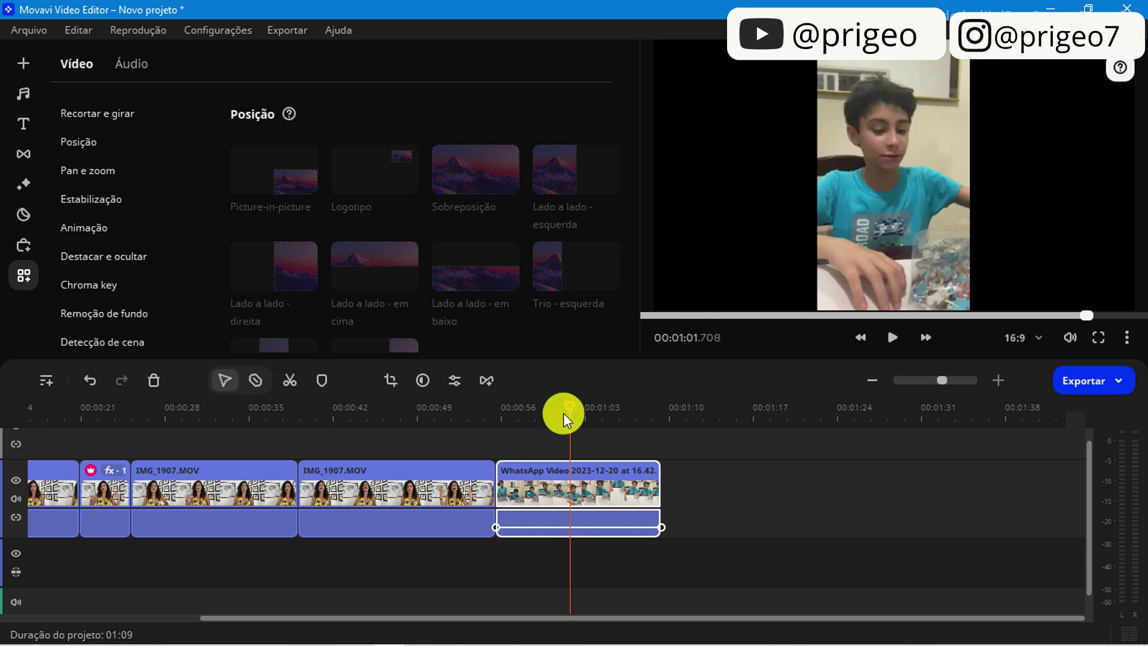
pyautogui.moveTo(572, 406); pyautogui.dragTo(500, 412)
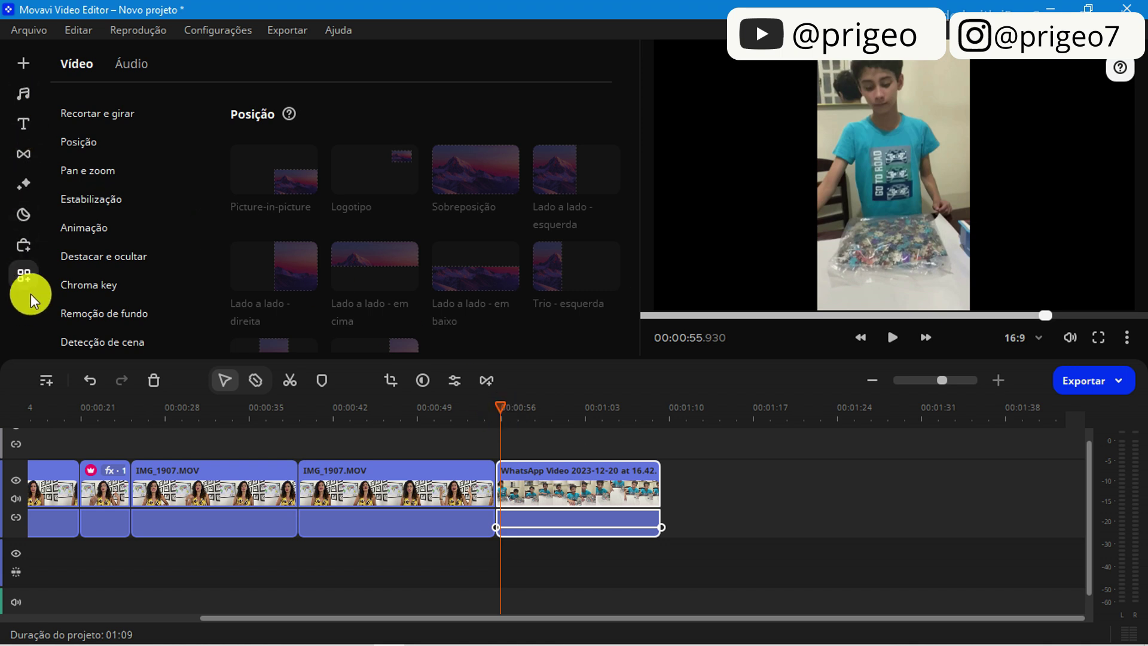
# Step: Add the Elipse desfocada mask to the WhatsApp clip and fit it over the boy's face
pyautogui.click(114, 250)
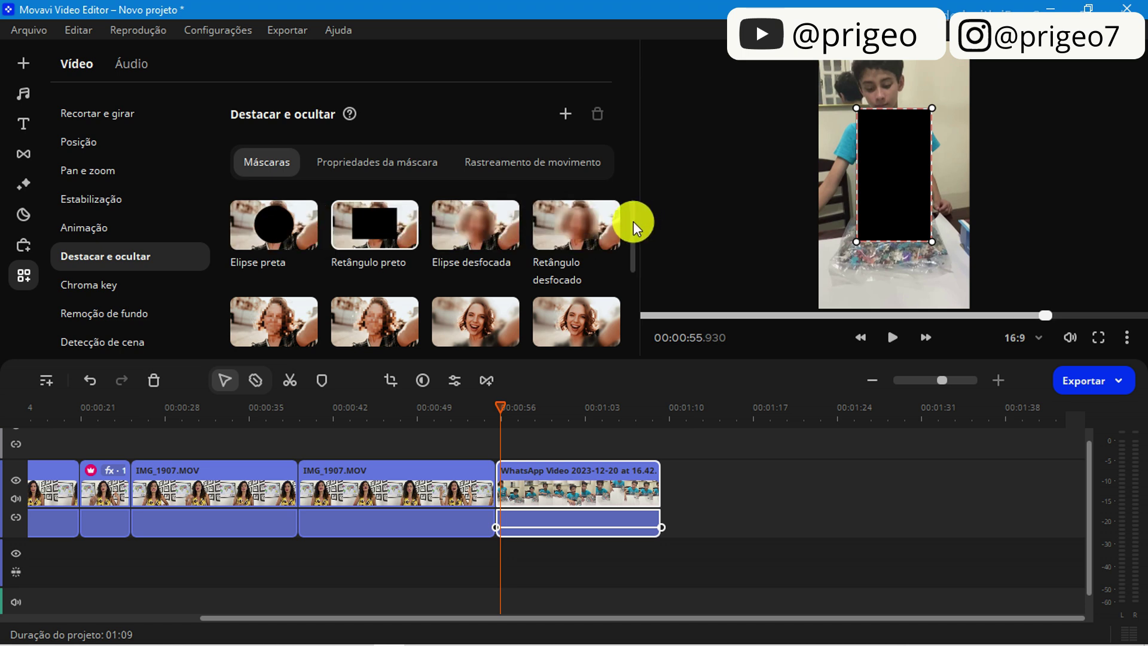
pyautogui.moveTo(633, 221); pyautogui.dragTo(640, 300)
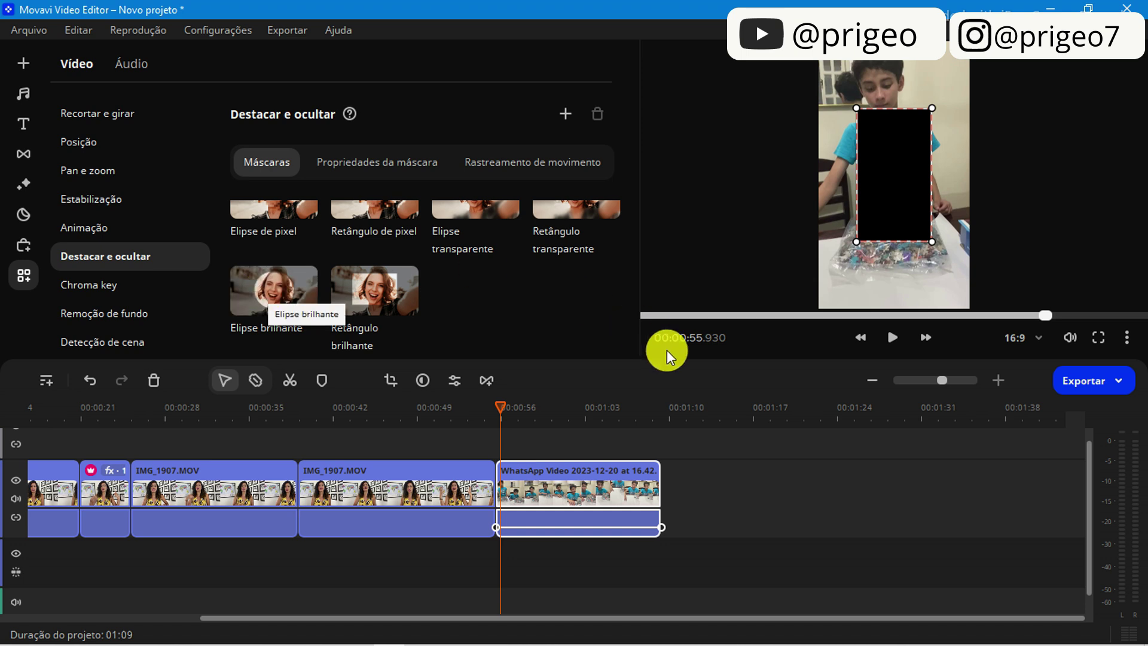
pyautogui.moveTo(633, 318); pyautogui.dragTo(628, 231)
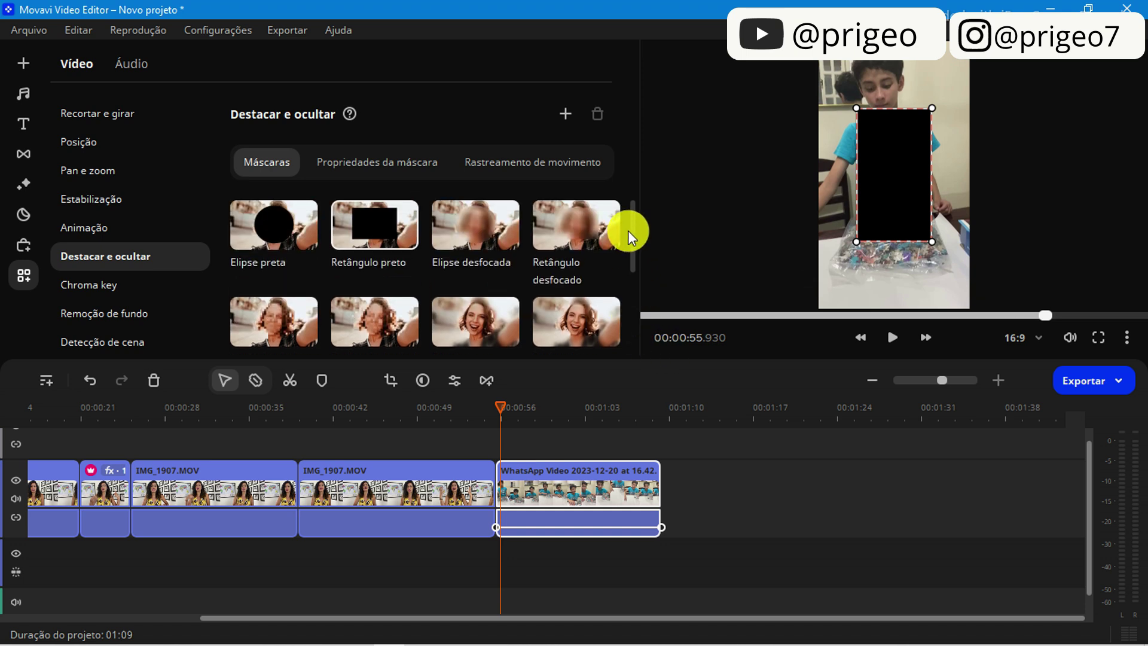
pyautogui.click(468, 240)
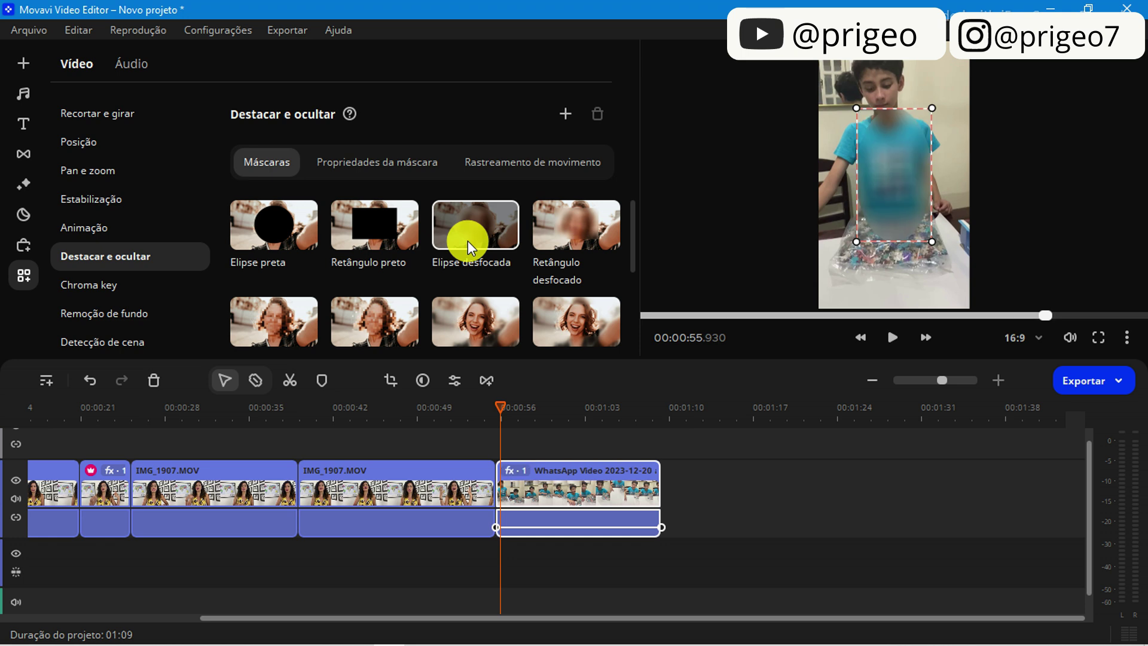
pyautogui.moveTo(928, 245); pyautogui.dragTo(895, 96)
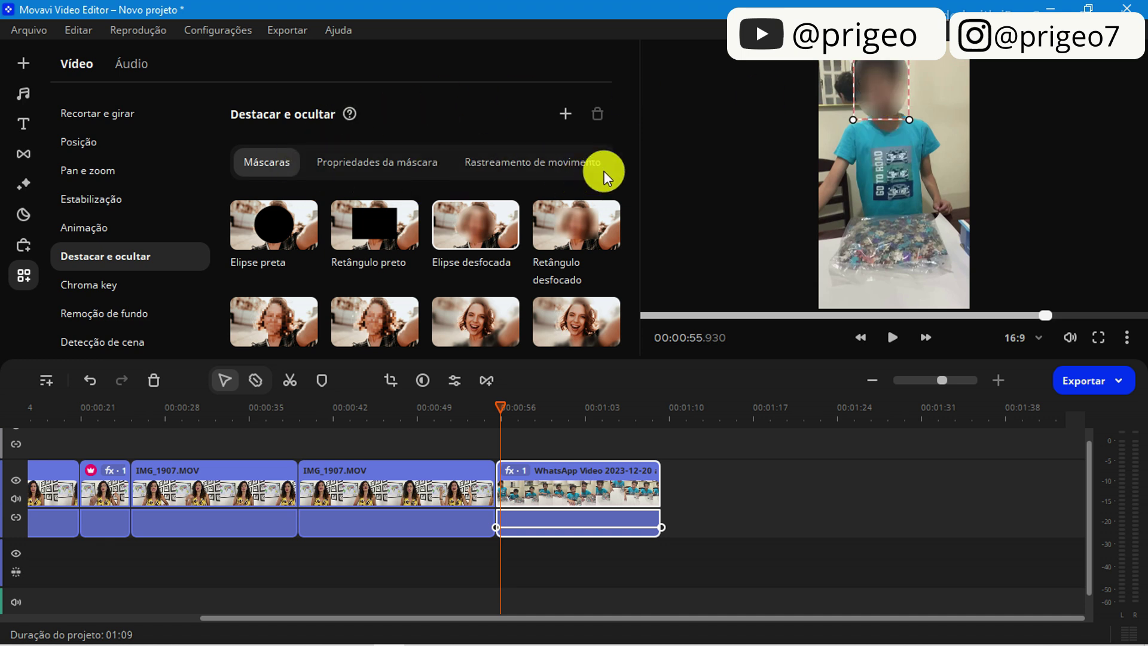
# Step: Track the face mask's motion with the Inteligência Artificial (IA) method and play the WhatsApp clip
pyautogui.click(539, 166)
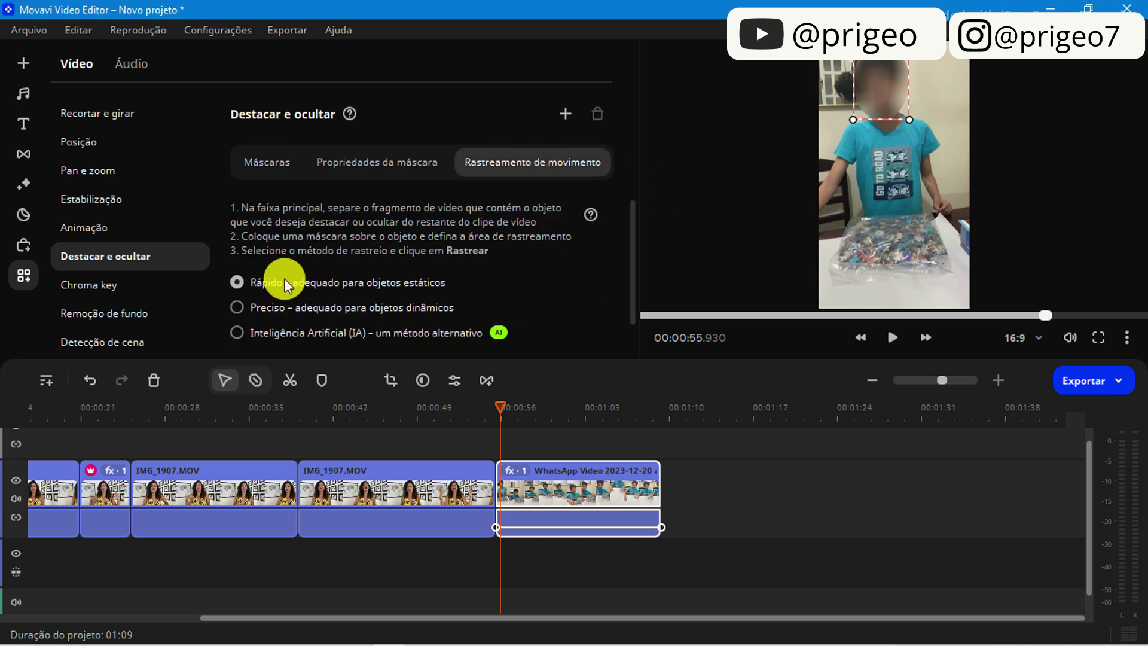
pyautogui.click(238, 333)
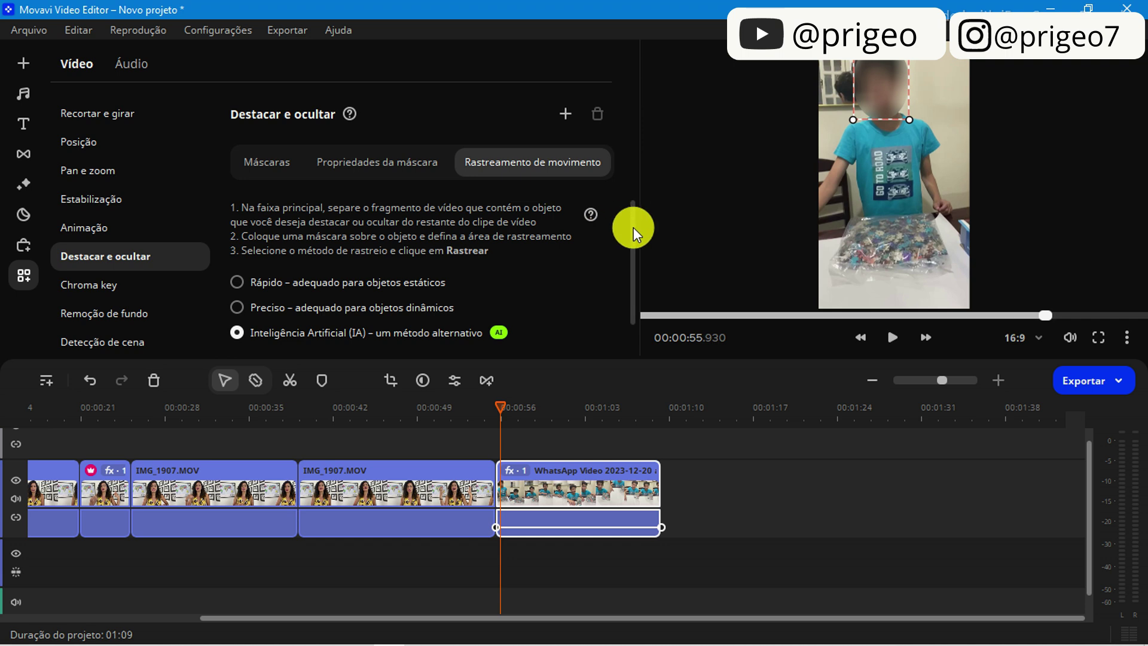
pyautogui.moveTo(633, 227); pyautogui.dragTo(633, 275)
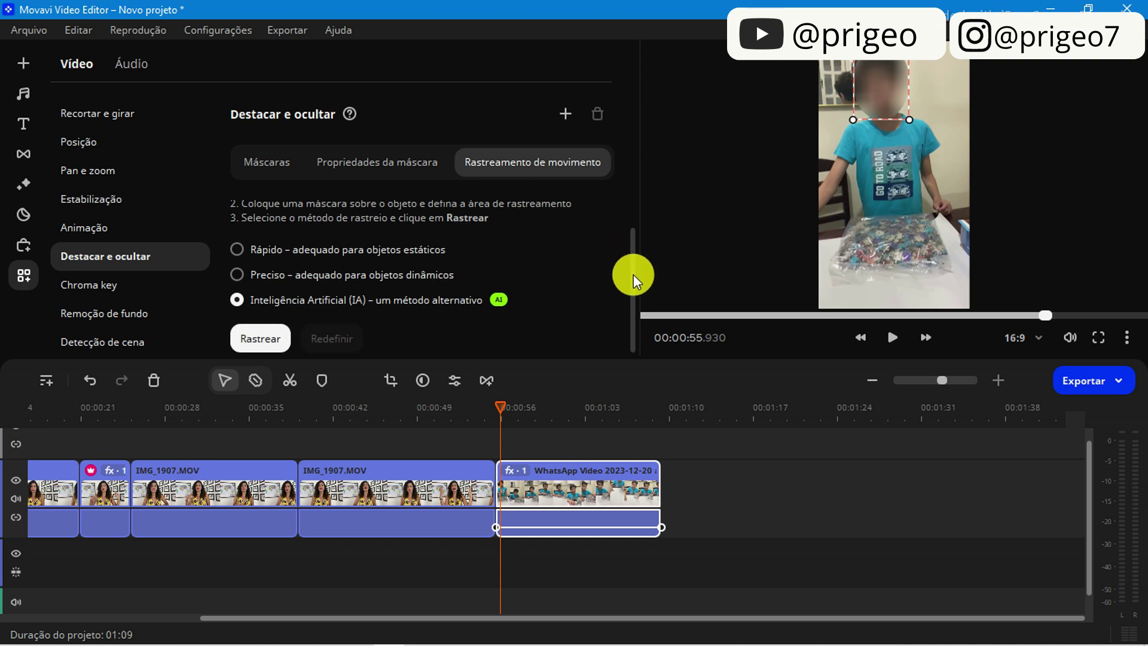
pyautogui.click(259, 337)
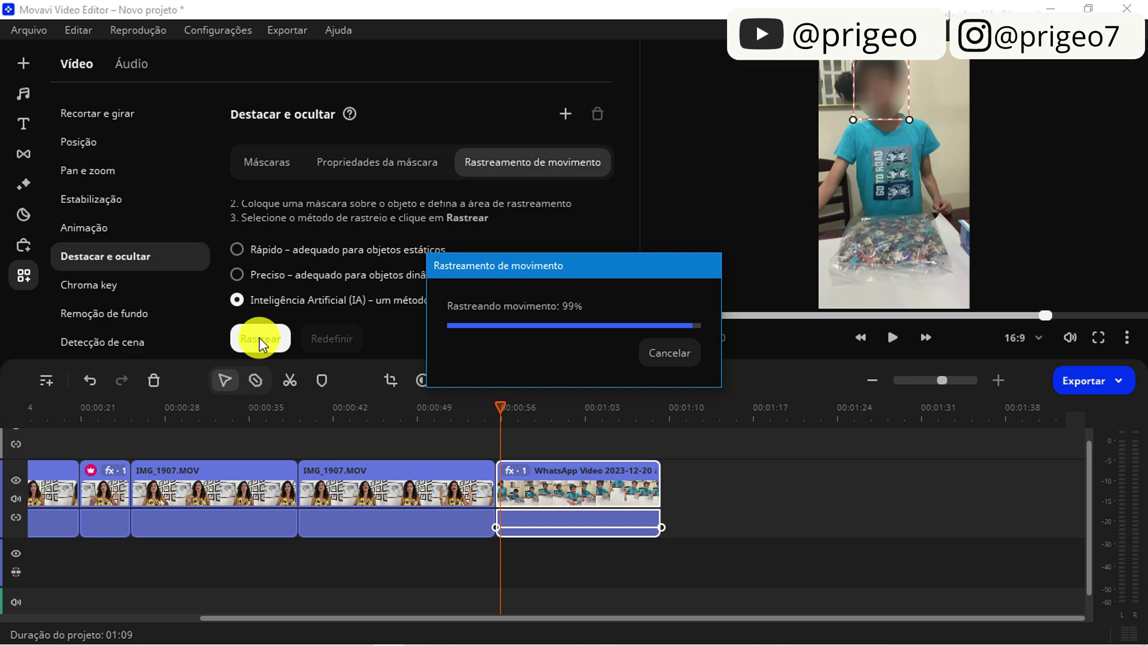
pyautogui.moveTo(497, 407); pyautogui.dragTo(489, 409)
pyautogui.click(893, 336)
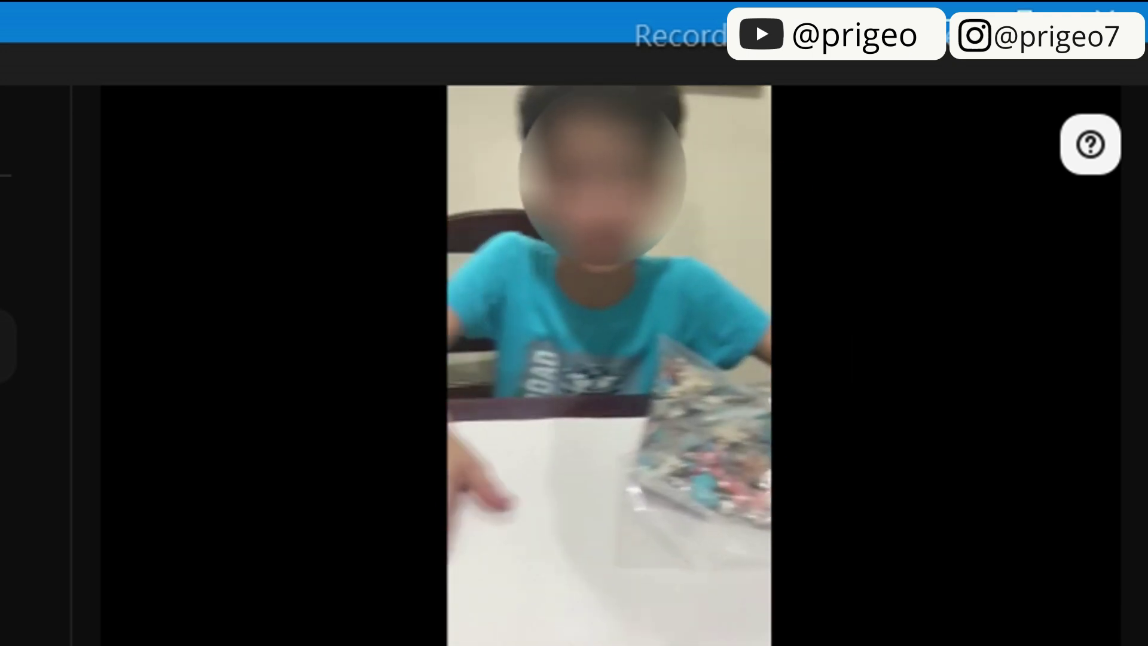
pyautogui.click(893, 339)
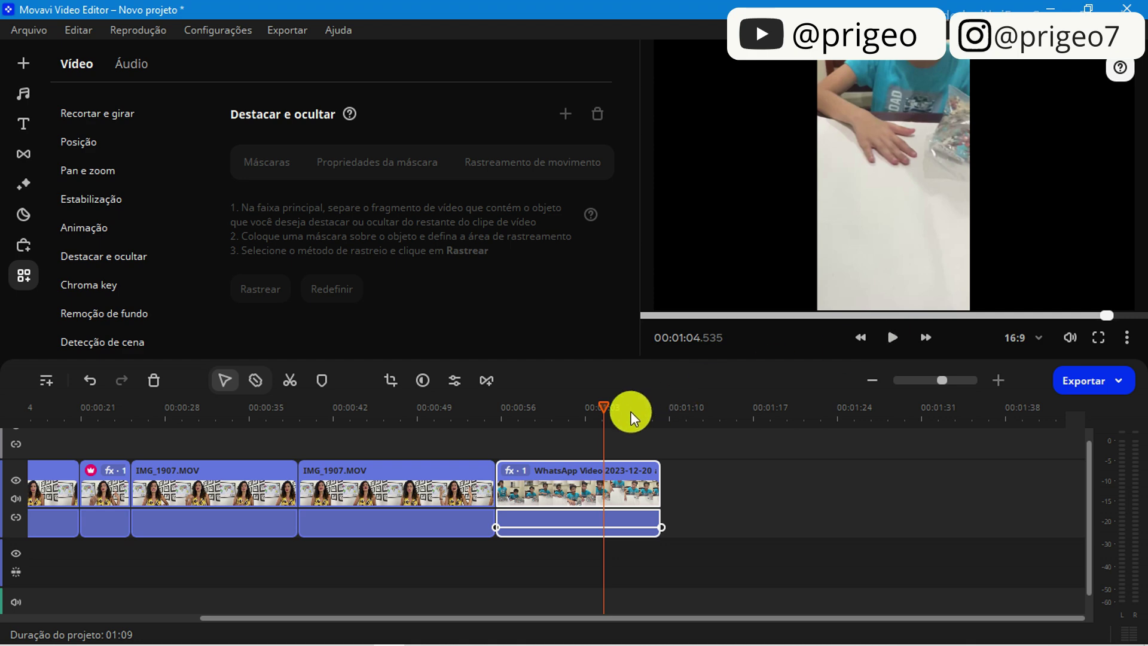
pyautogui.moveTo(599, 413); pyautogui.dragTo(500, 441)
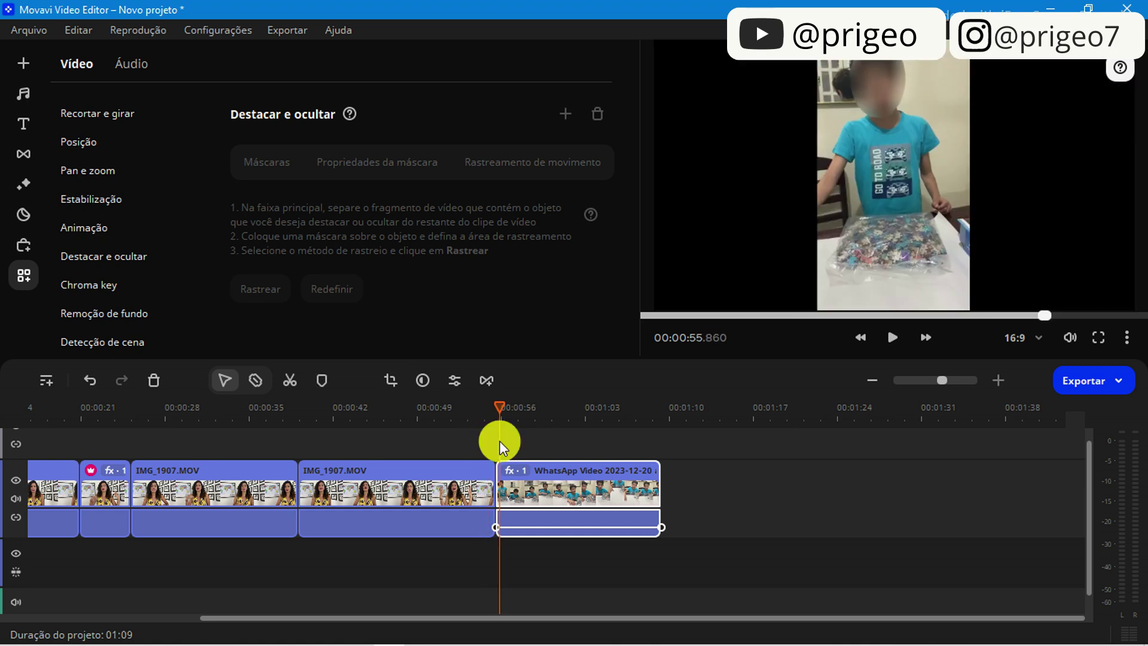
# Step: Undo the motion tracking and the blur mask, and raise the WhatsApp clip's volume back up
pyautogui.hotkey('ctrl', 'z')
pyautogui.hotkey('ctrl', 'z')
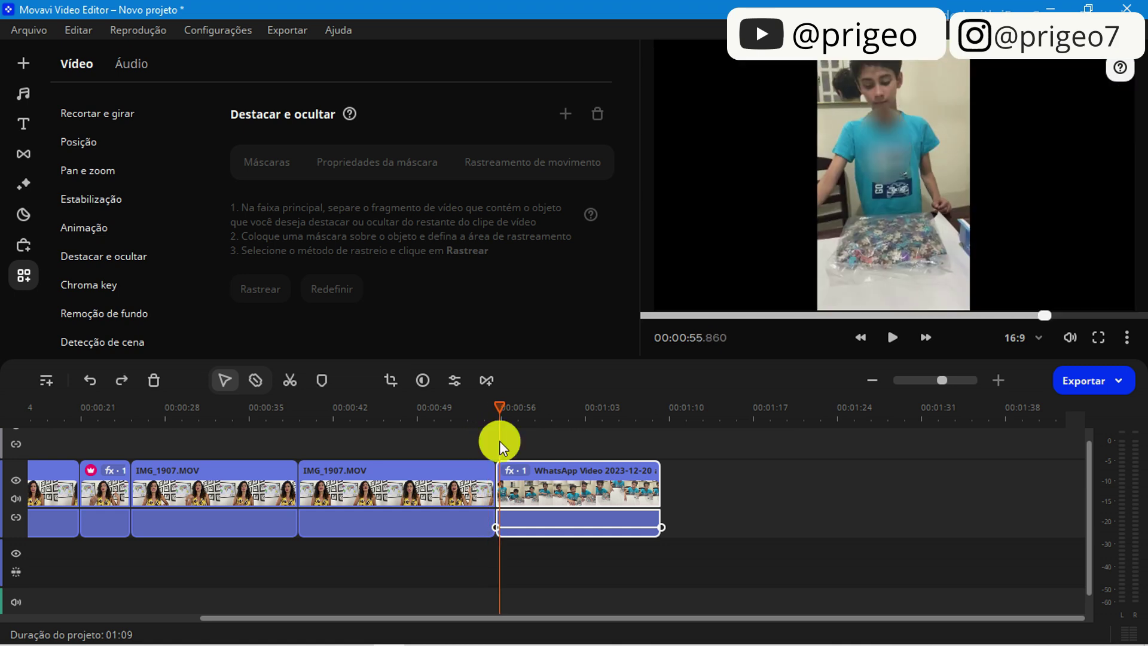
pyautogui.hotkey('ctrl', 'z')
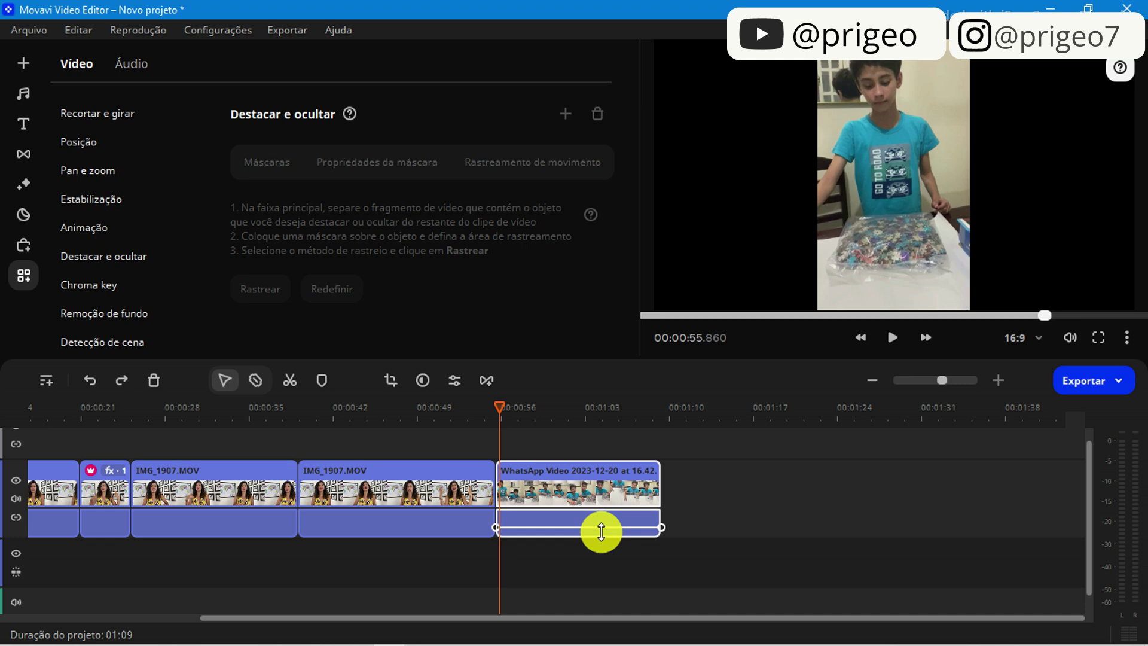
pyautogui.moveTo(601, 531); pyautogui.dragTo(601, 519)
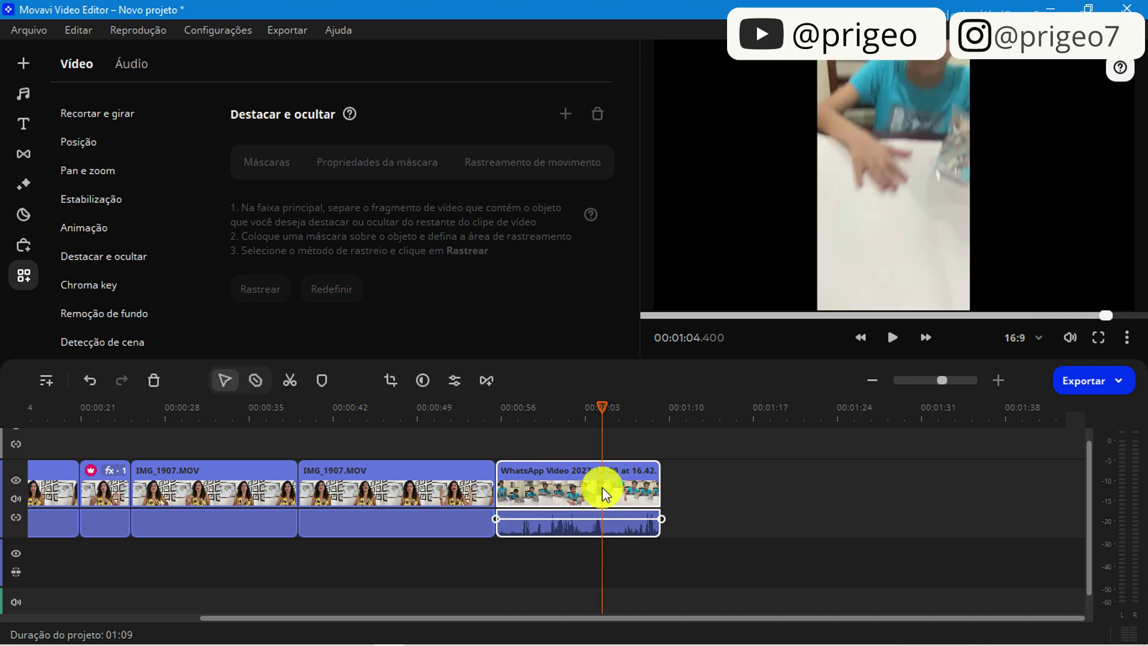
# Step: Play the WhatsApp clip from just before its start to hear its original sound
pyautogui.moveTo(602, 407); pyautogui.dragTo(489, 407)
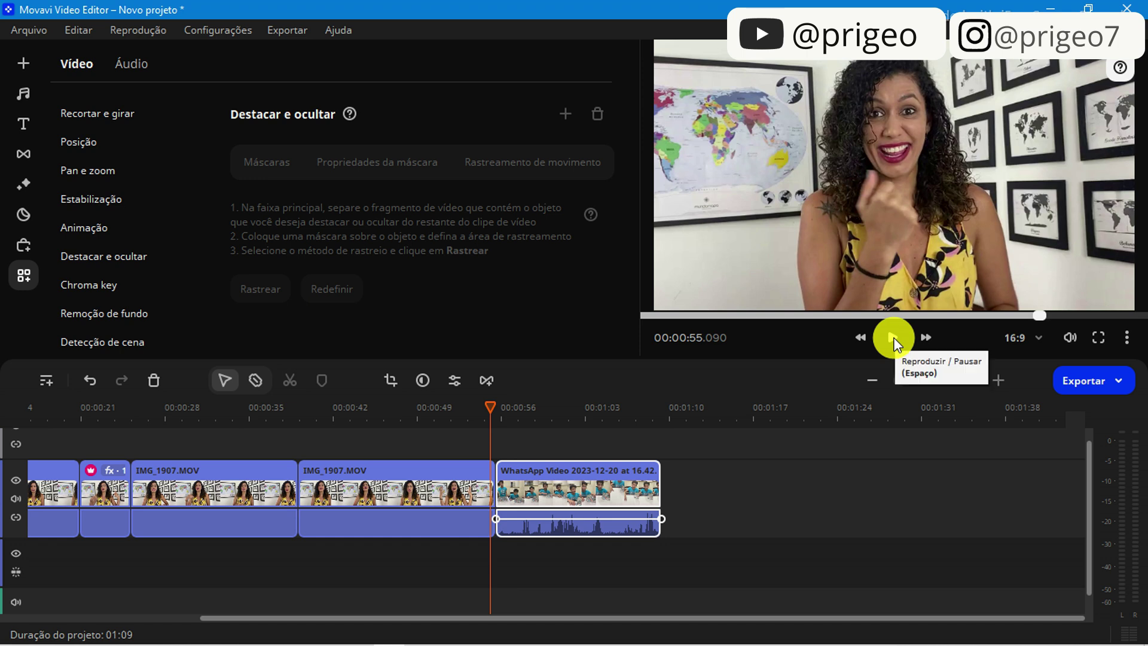
pyautogui.click(893, 339)
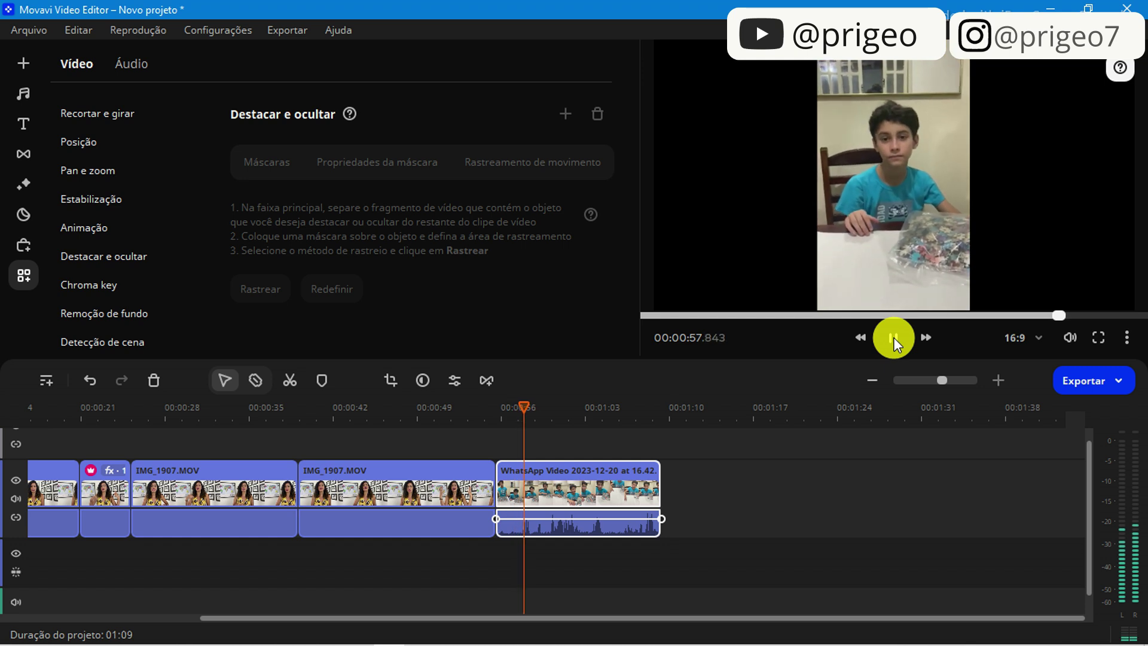
pyautogui.click(893, 340)
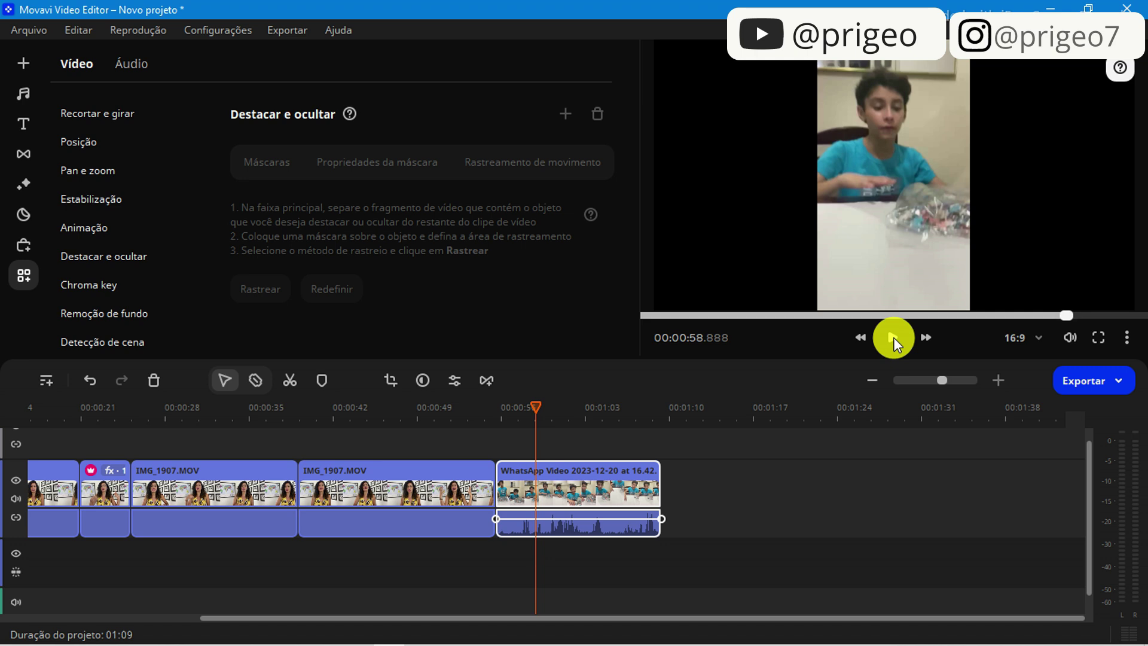
pyautogui.click(893, 339)
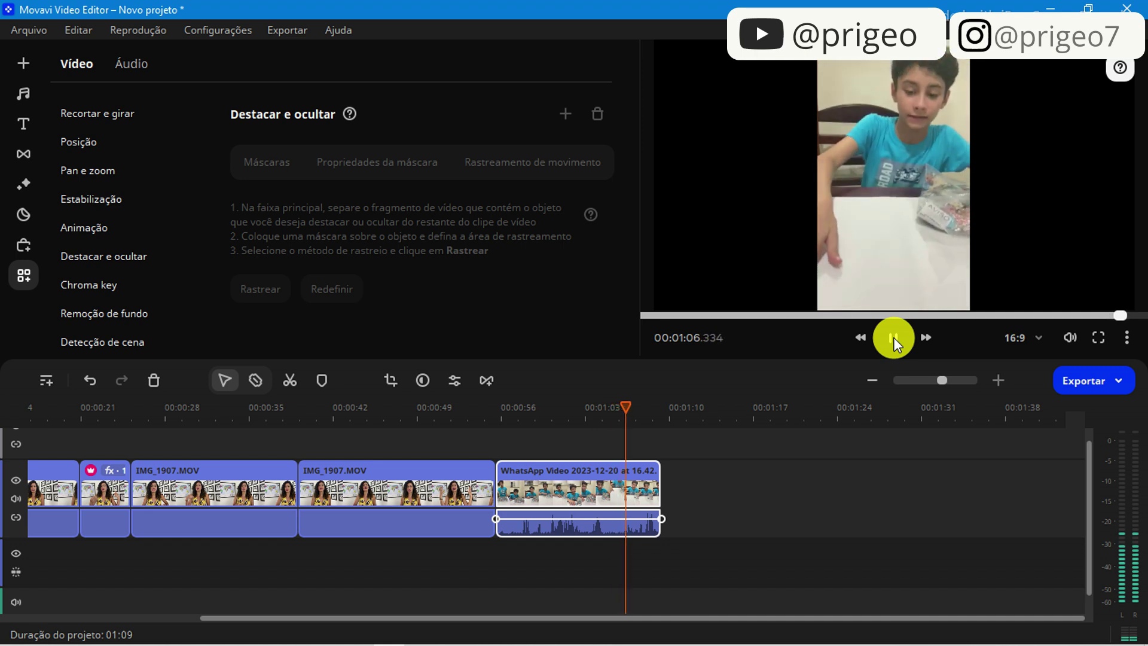
pyautogui.click(893, 339)
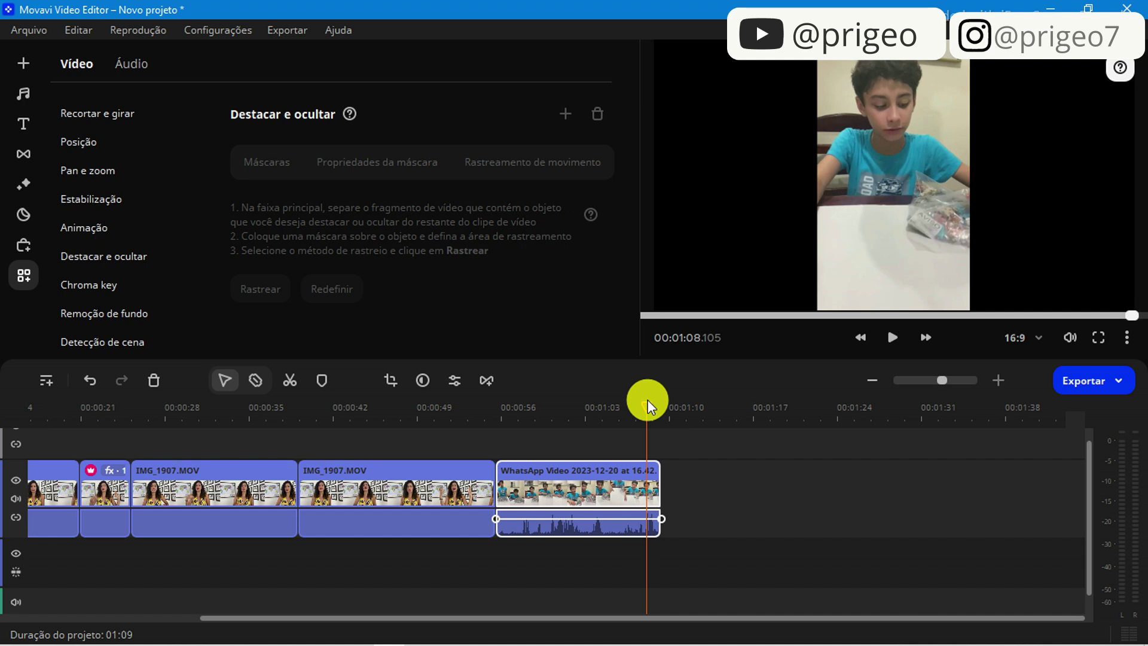
pyautogui.moveTo(642, 402); pyautogui.dragTo(500, 408)
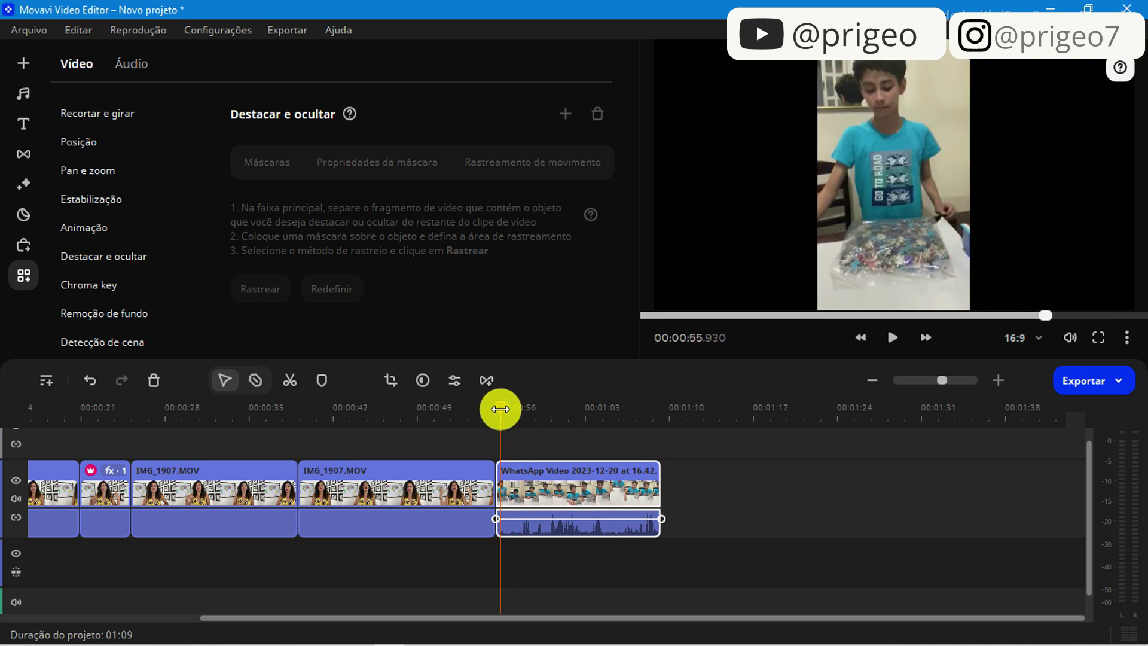
# Step: Place a duplicate of the WhatsApp clip directly after the original on the upper track
pyautogui.click(578, 478)
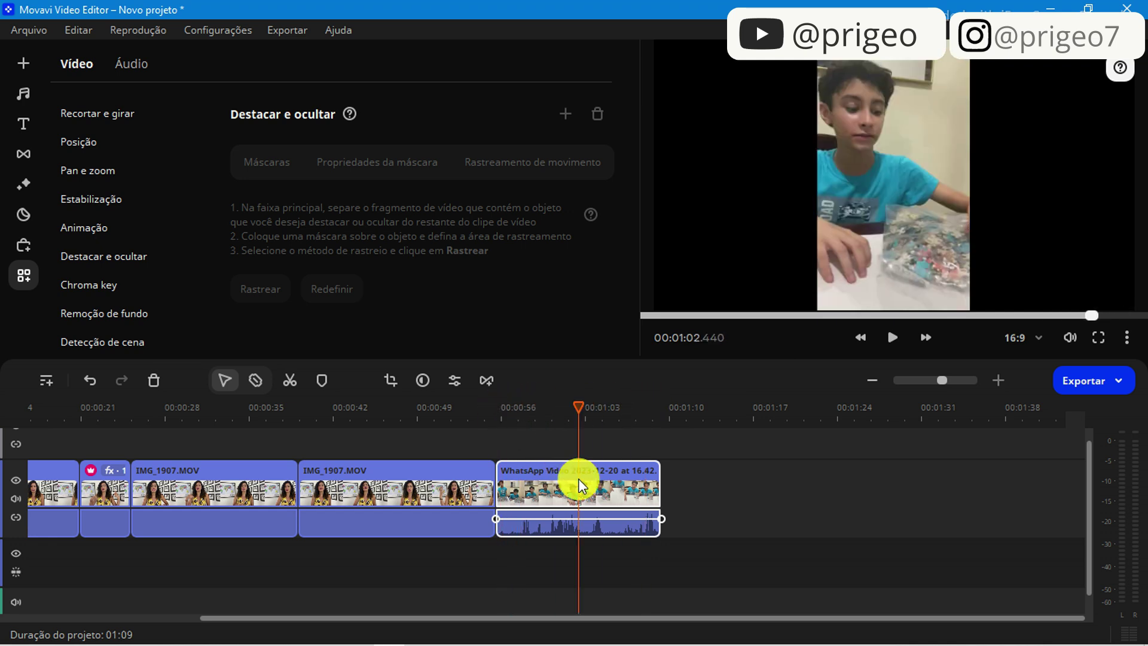
pyautogui.click(618, 486)
pyautogui.moveTo(619, 489); pyautogui.dragTo(758, 521)
# Step: Apply Remoção de sons with the Inteligência Artificial method to the first WhatsApp clip
pyautogui.moveTo(661, 410); pyautogui.dragTo(512, 465)
pyautogui.click(537, 507)
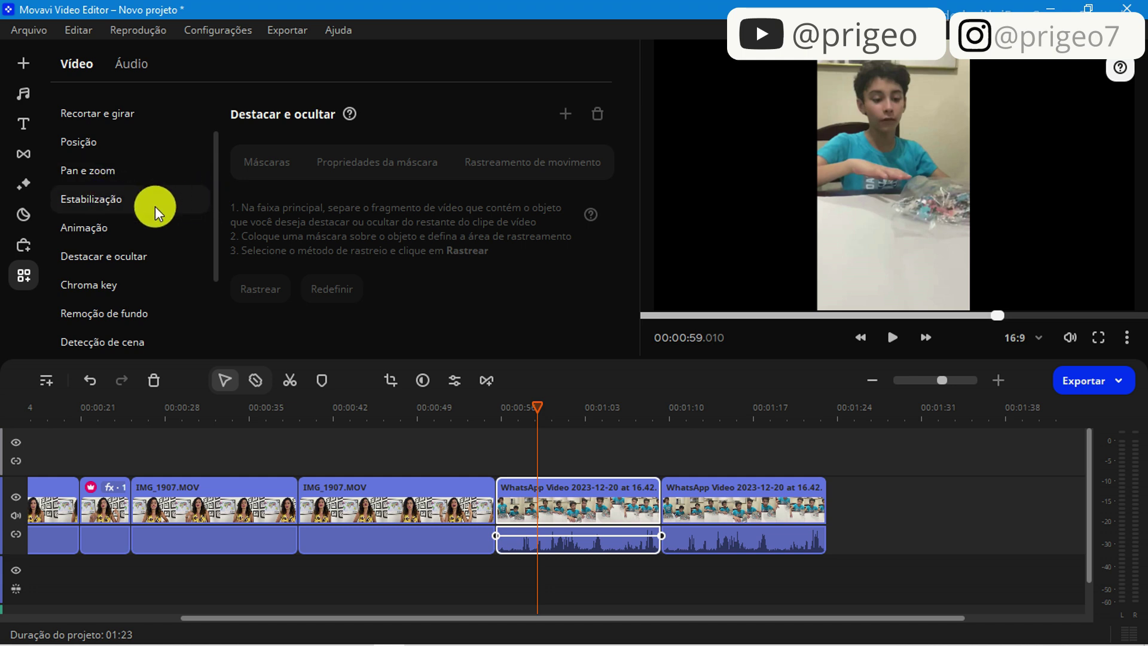
pyautogui.moveTo(217, 184); pyautogui.dragTo(221, 253)
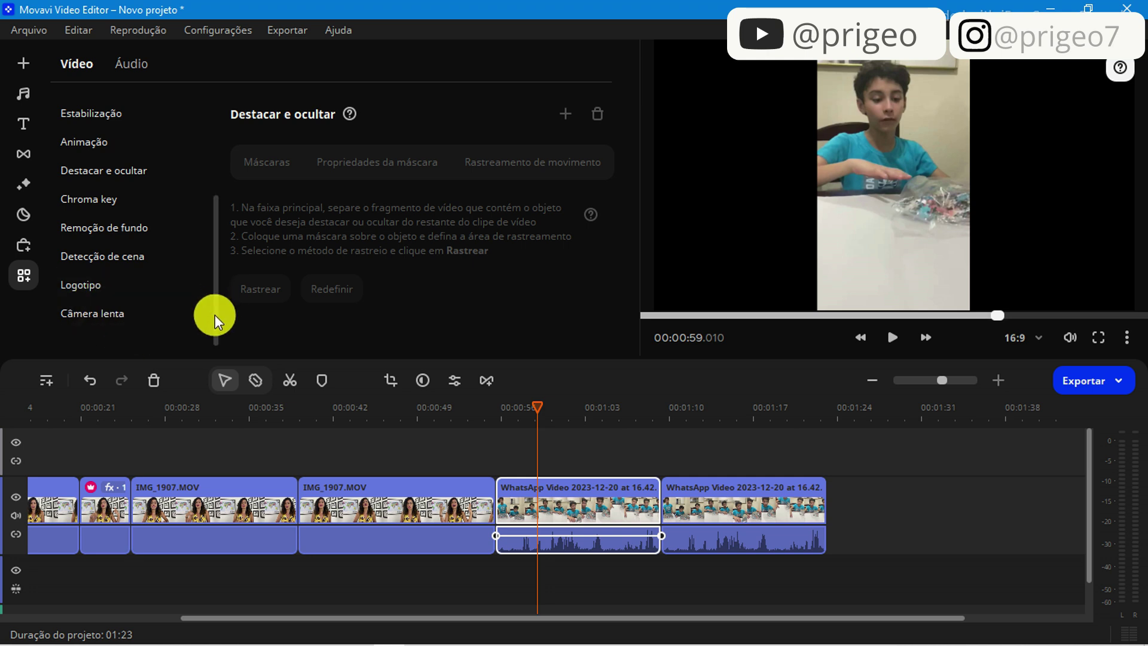
pyautogui.scroll(2, 214, 314)
pyautogui.click(135, 67)
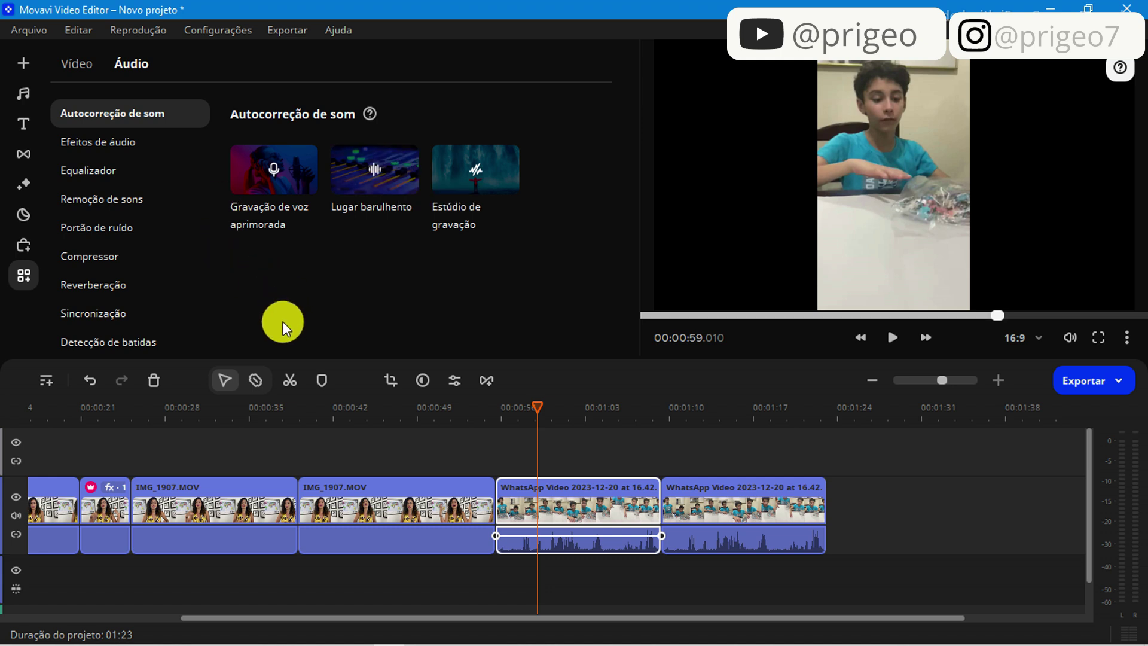
pyautogui.click(109, 204)
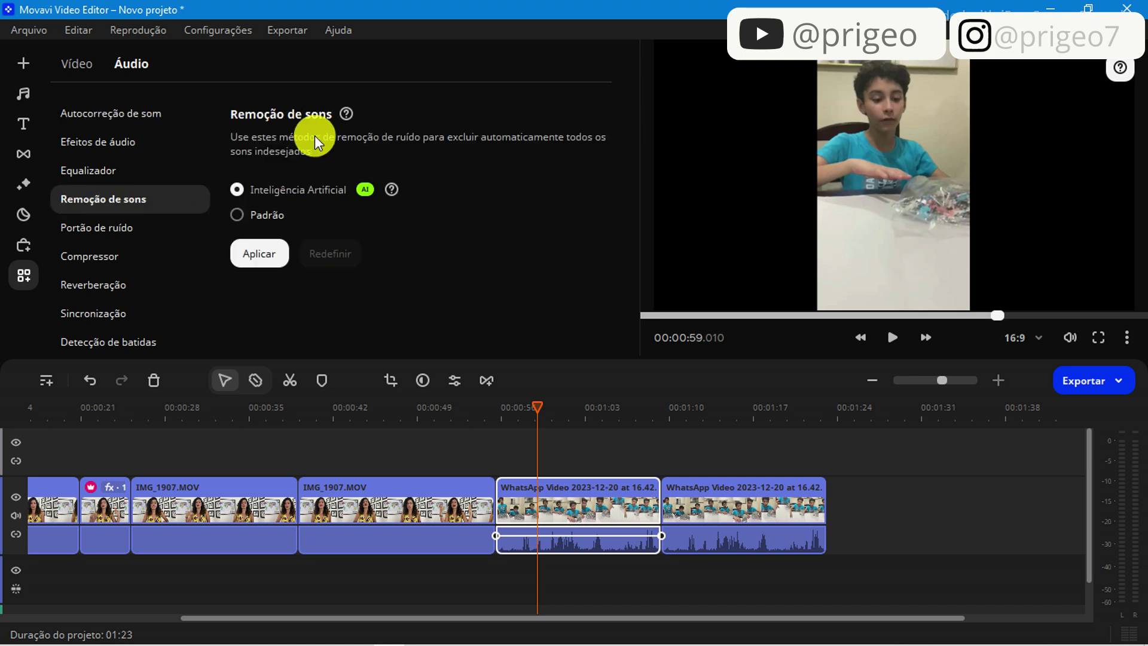
pyautogui.click(270, 256)
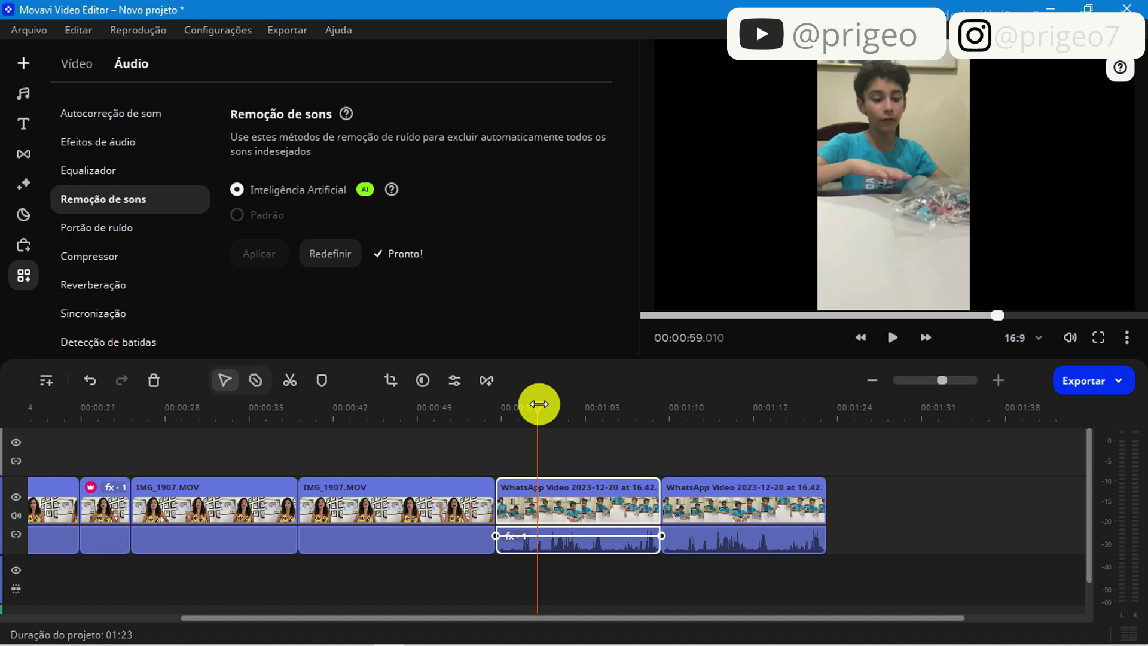
# Step: Play the first WhatsApp clip to check its noise removal, and set the playhead at the start of the duplicate
pyautogui.moveTo(538, 404); pyautogui.dragTo(493, 407)
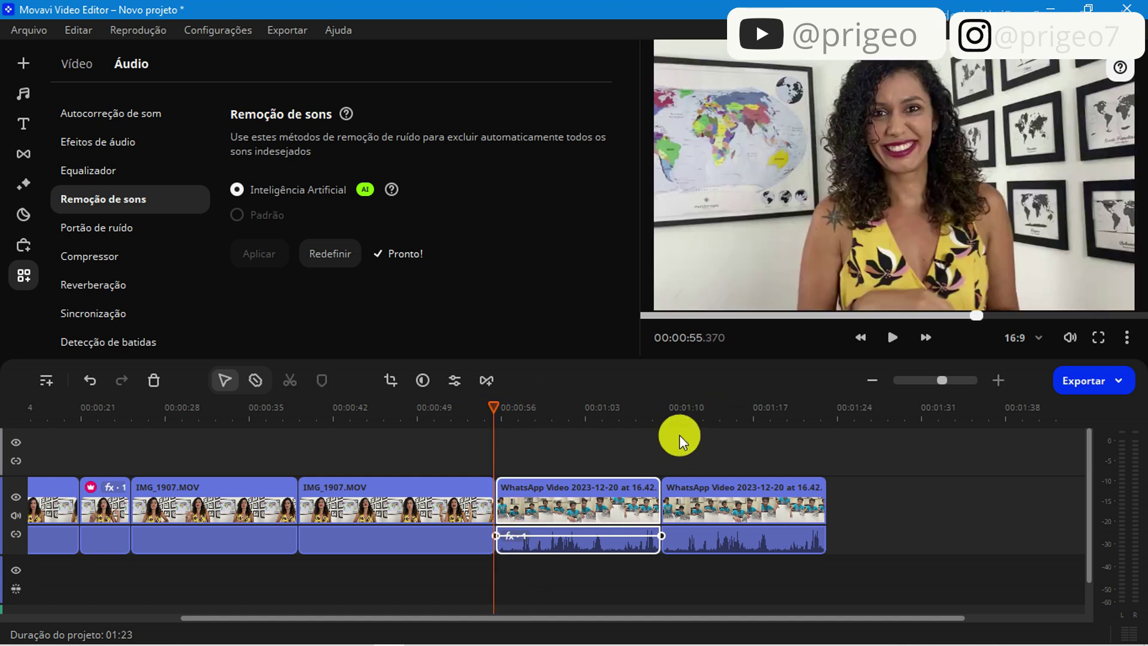
pyautogui.click(892, 338)
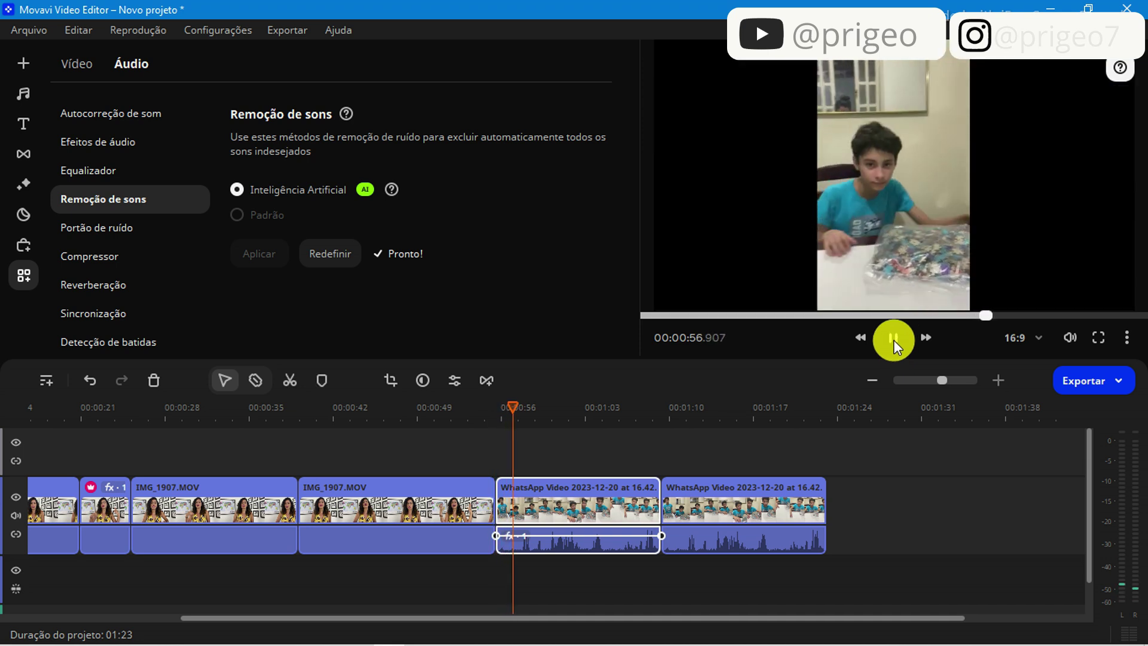
pyautogui.click(894, 344)
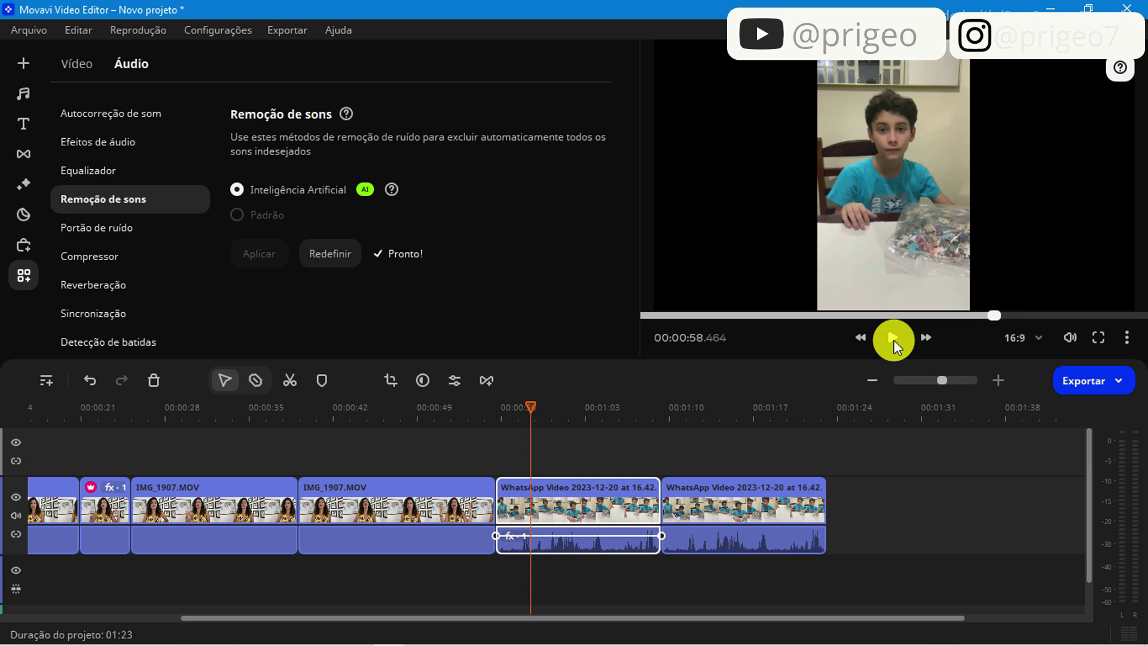
pyautogui.moveTo(529, 412); pyautogui.dragTo(661, 409)
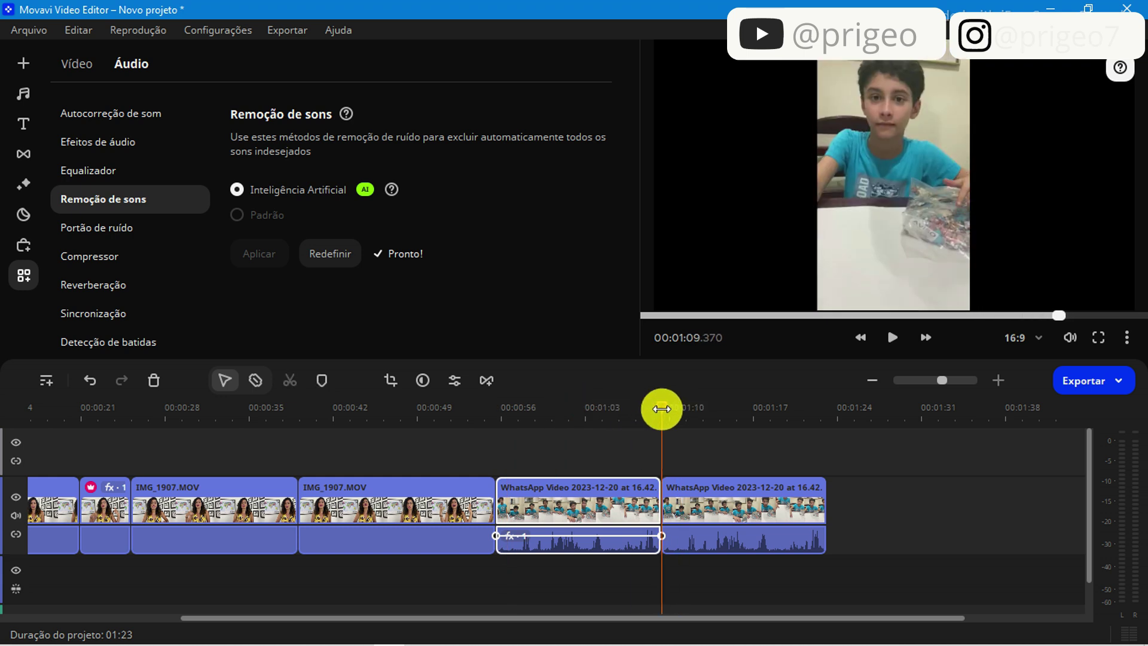
# Step: Play parts of the first WhatsApp clip and its duplicate to compare the sound with and without noise removal
pyautogui.click(894, 339)
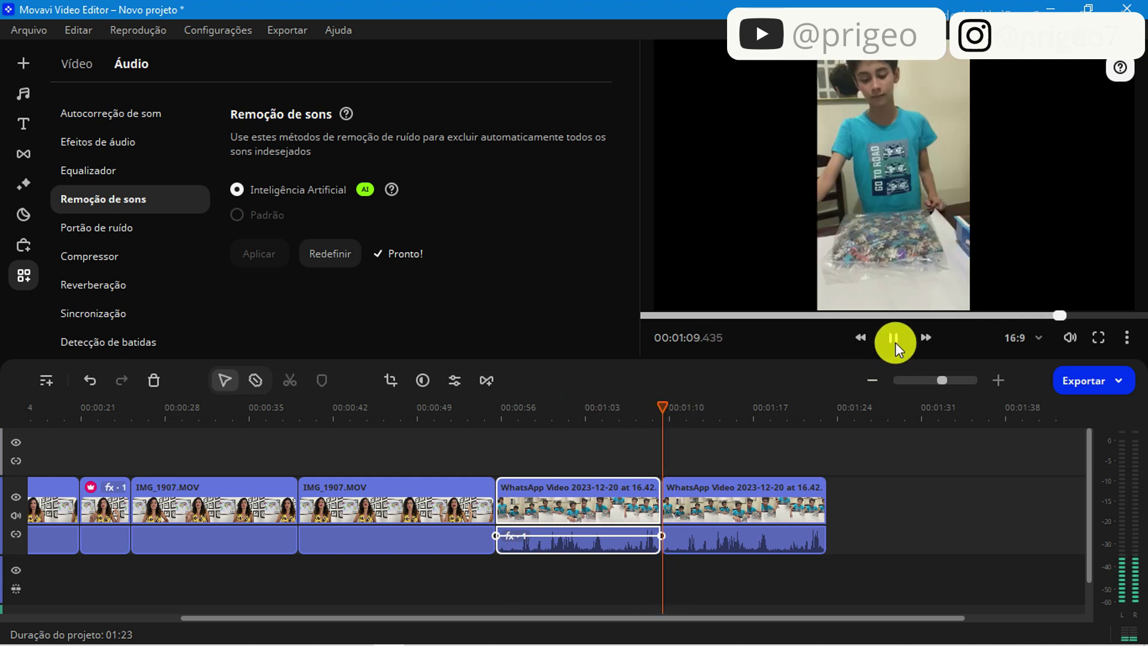
pyautogui.click(894, 339)
pyautogui.moveTo(683, 405); pyautogui.dragTo(500, 441)
pyautogui.click(892, 338)
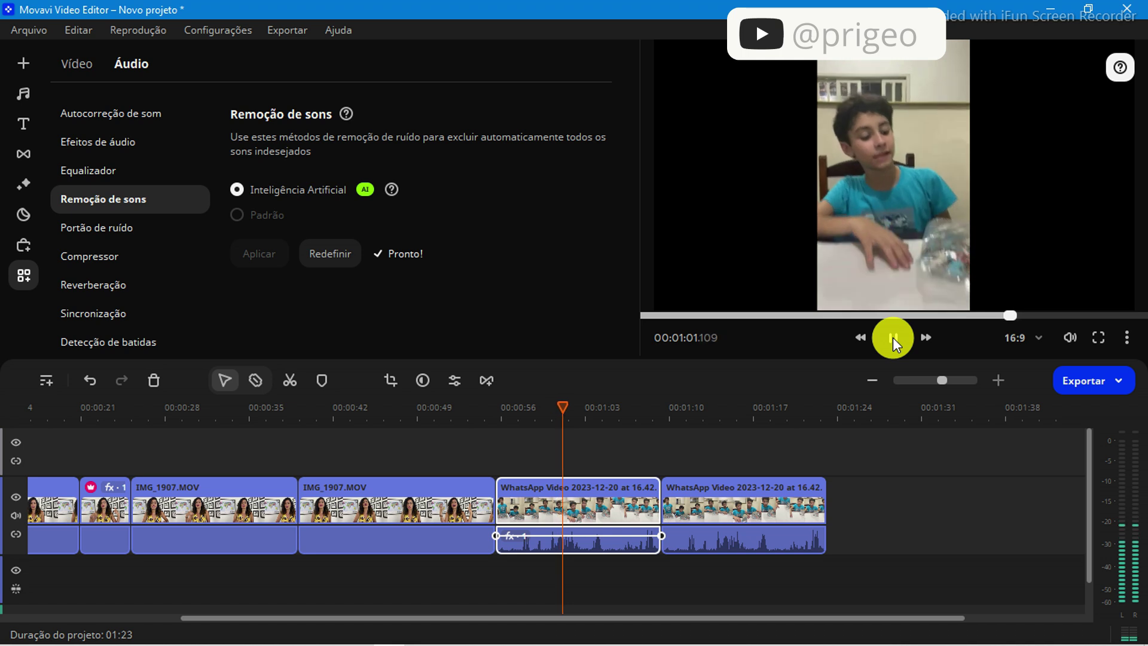
pyautogui.click(893, 338)
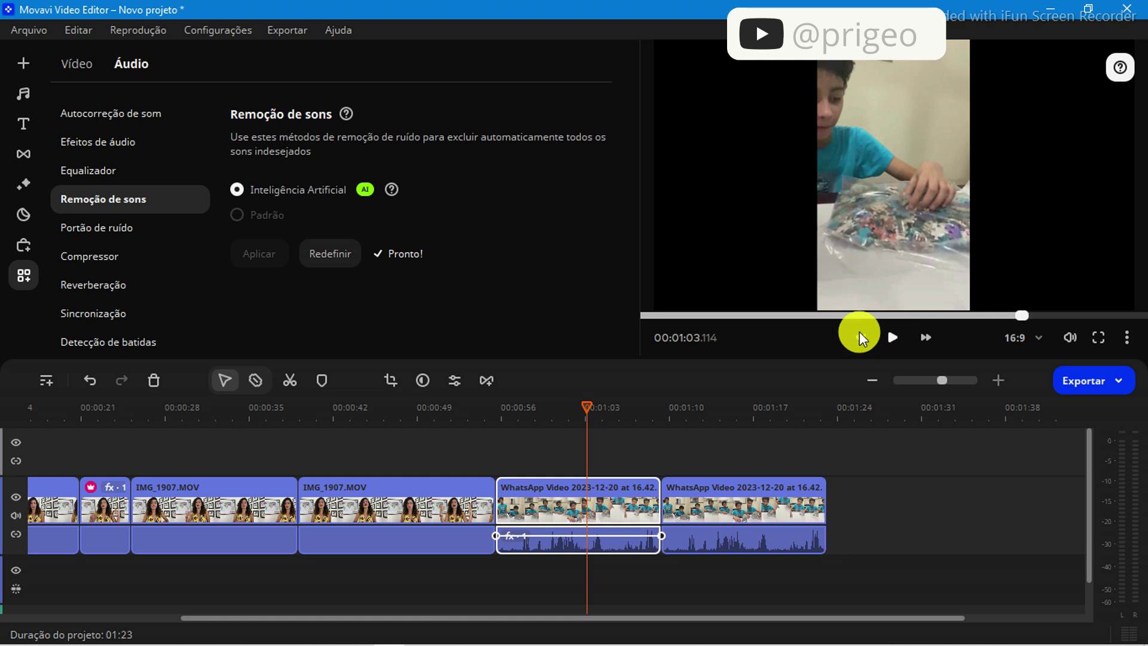
pyautogui.moveTo(584, 404); pyautogui.dragTo(684, 423)
pyautogui.click(891, 338)
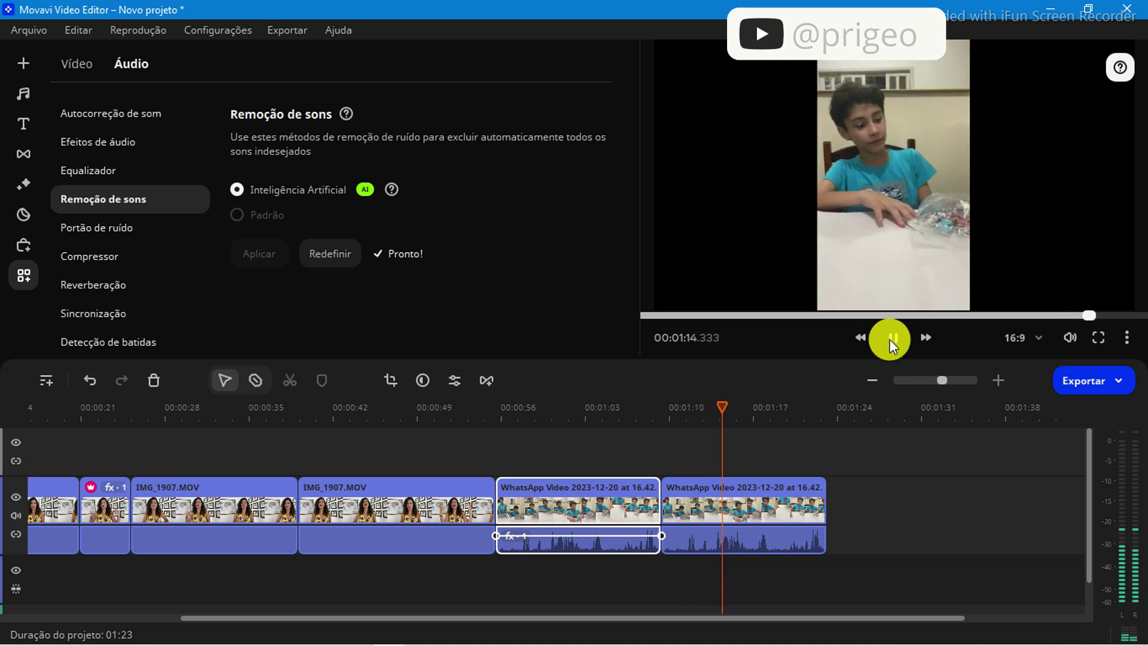
pyautogui.click(891, 340)
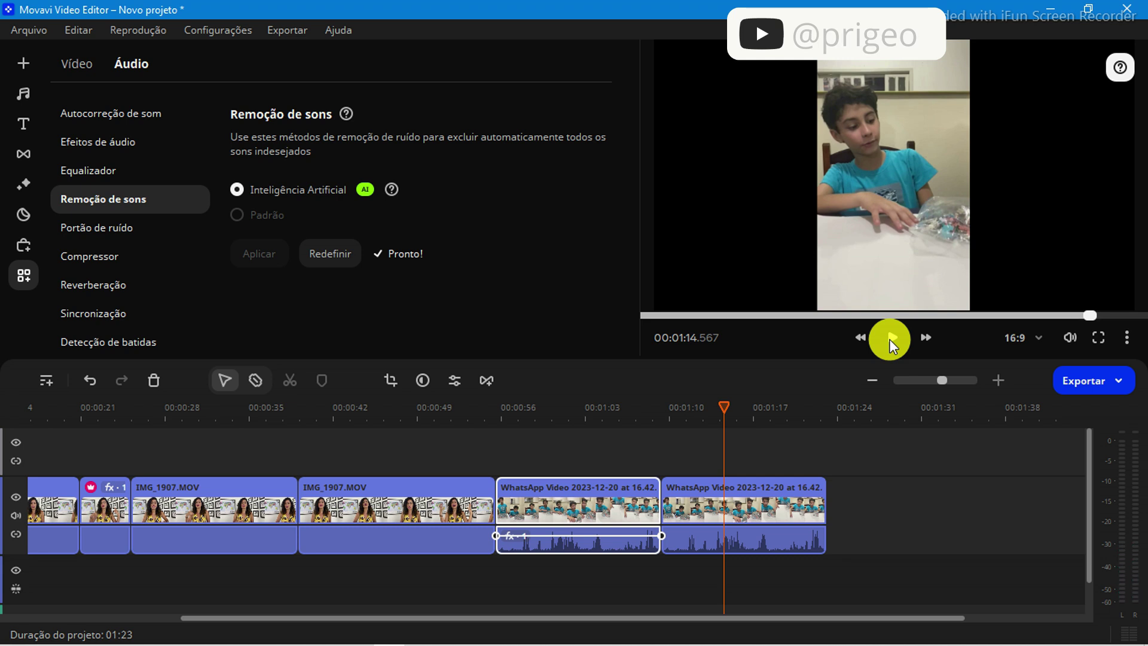
# Step: Delete the duplicate WhatsApp clip at the end of the video track
pyautogui.moveTo(728, 405); pyautogui.dragTo(536, 446)
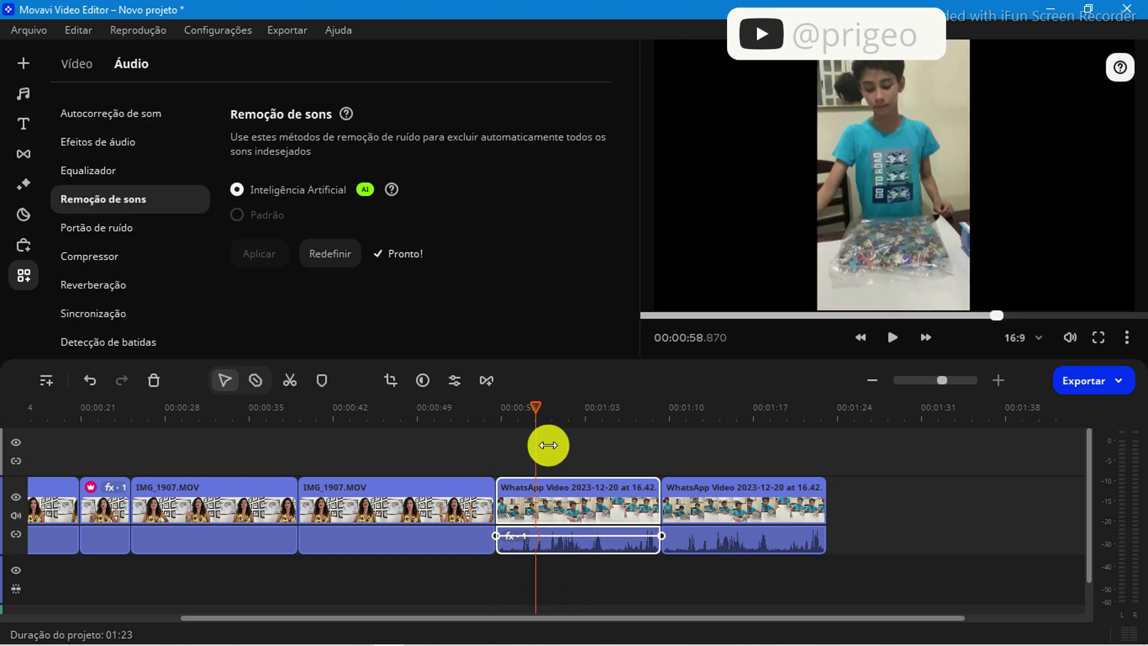
pyautogui.click(723, 497)
pyautogui.press('Delete')
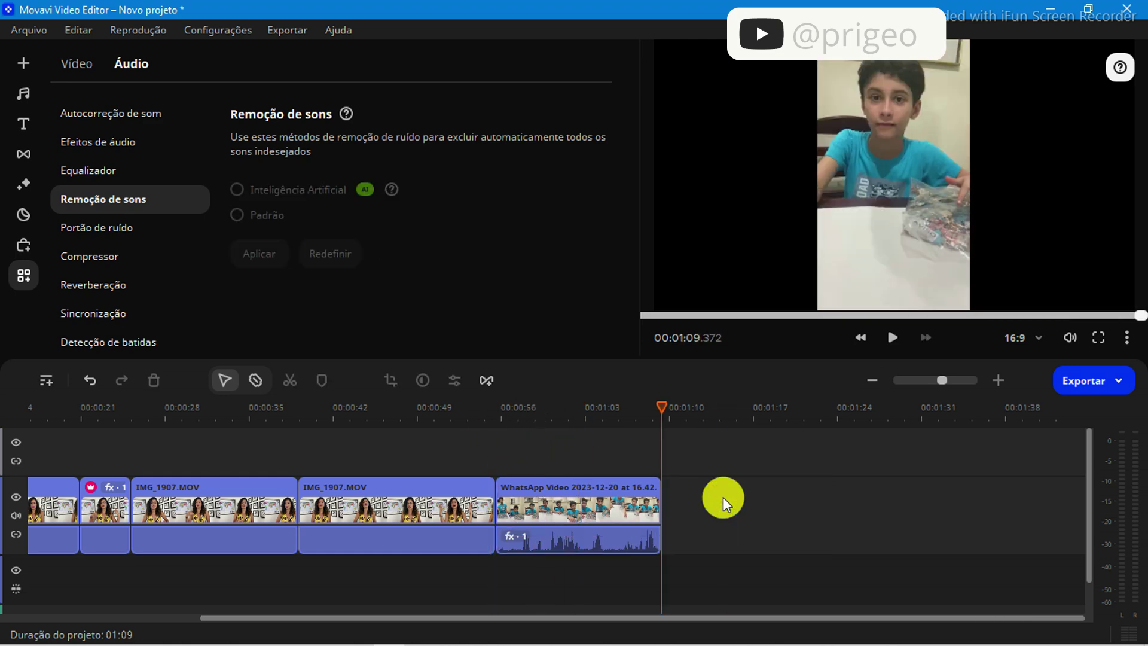
# Step: Place the sample video Caligrafia em amarelo on the lower track beneath the third IMG_1907.MOV clip and extend it to that clip's end
pyautogui.moveTo(662, 410); pyautogui.dragTo(3, 478)
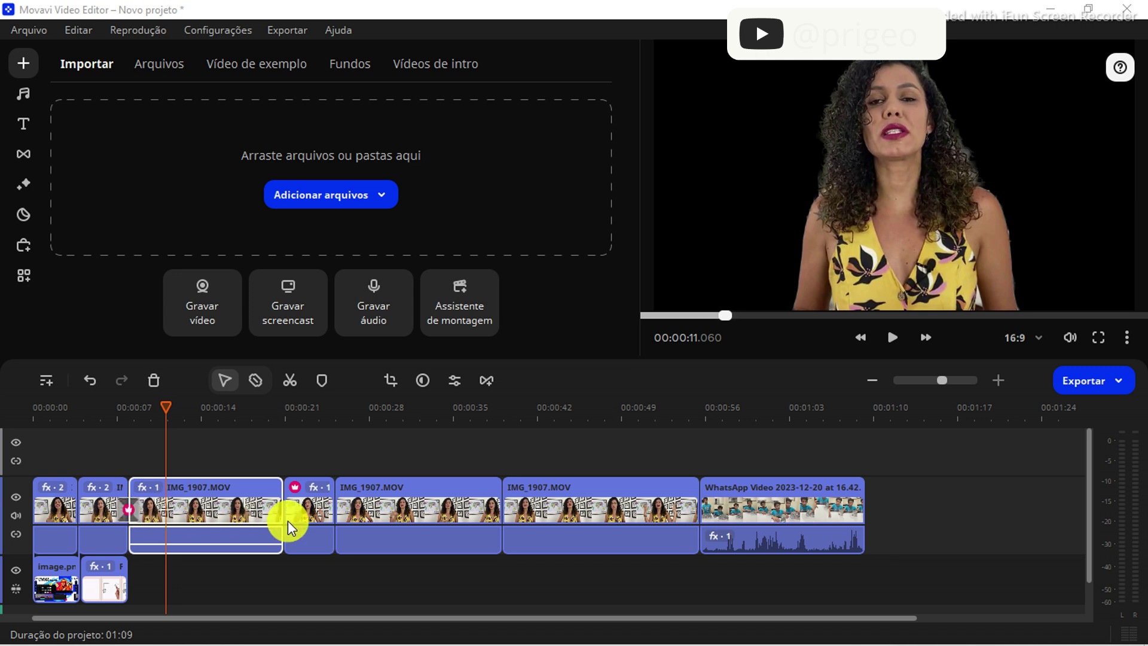
pyautogui.click(256, 550)
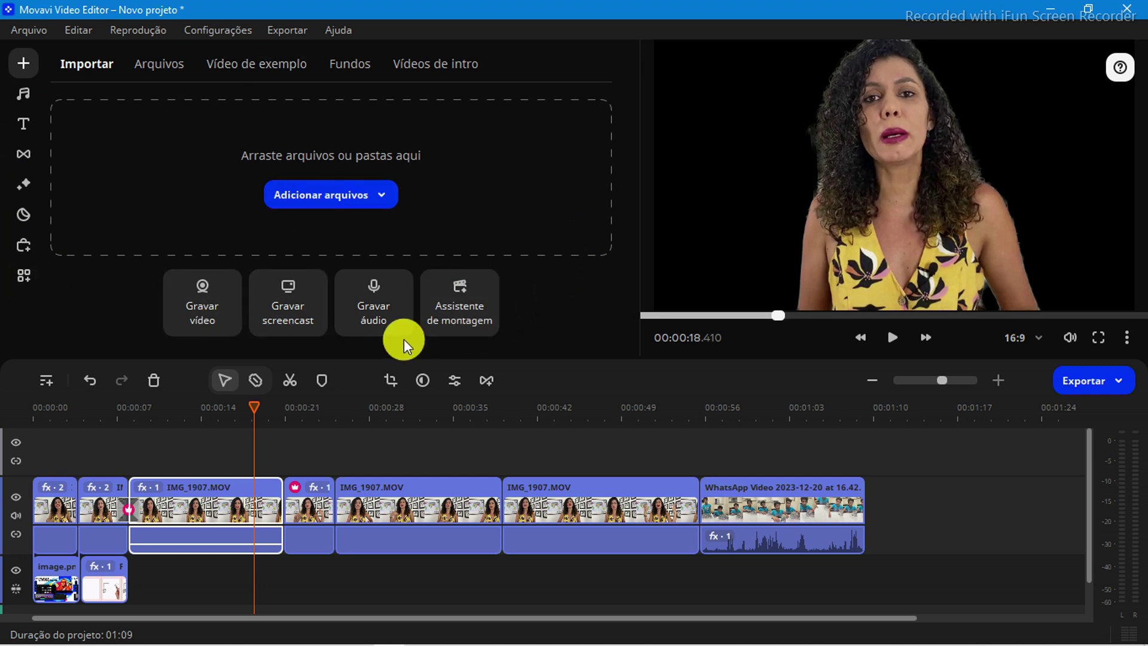
pyautogui.click(138, 59)
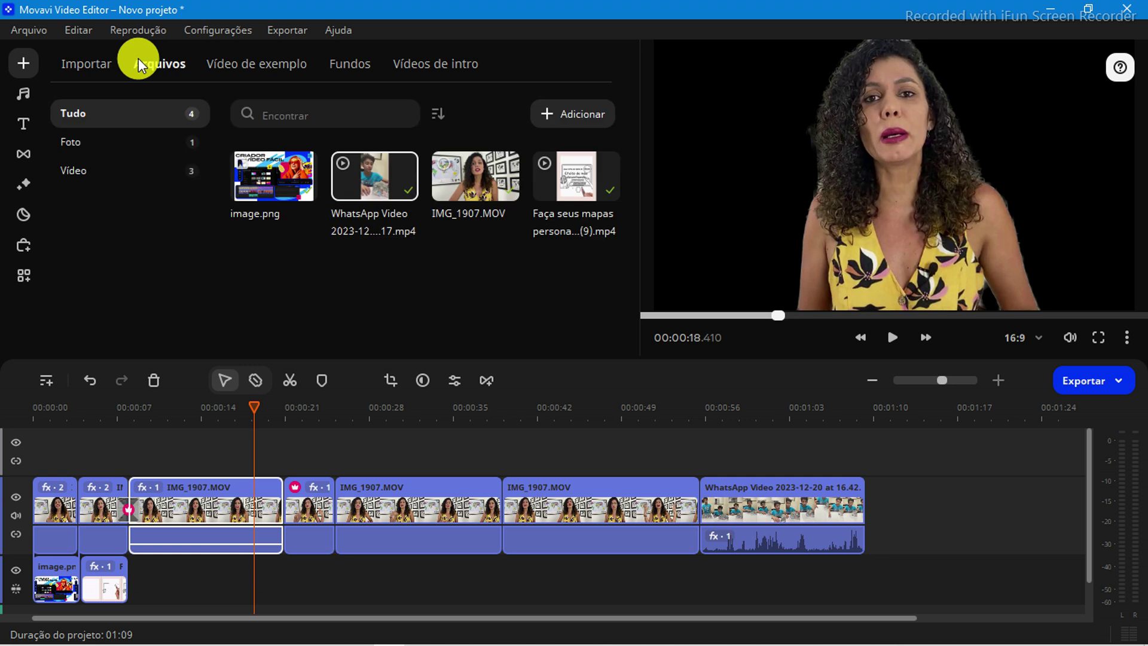
pyautogui.click(229, 67)
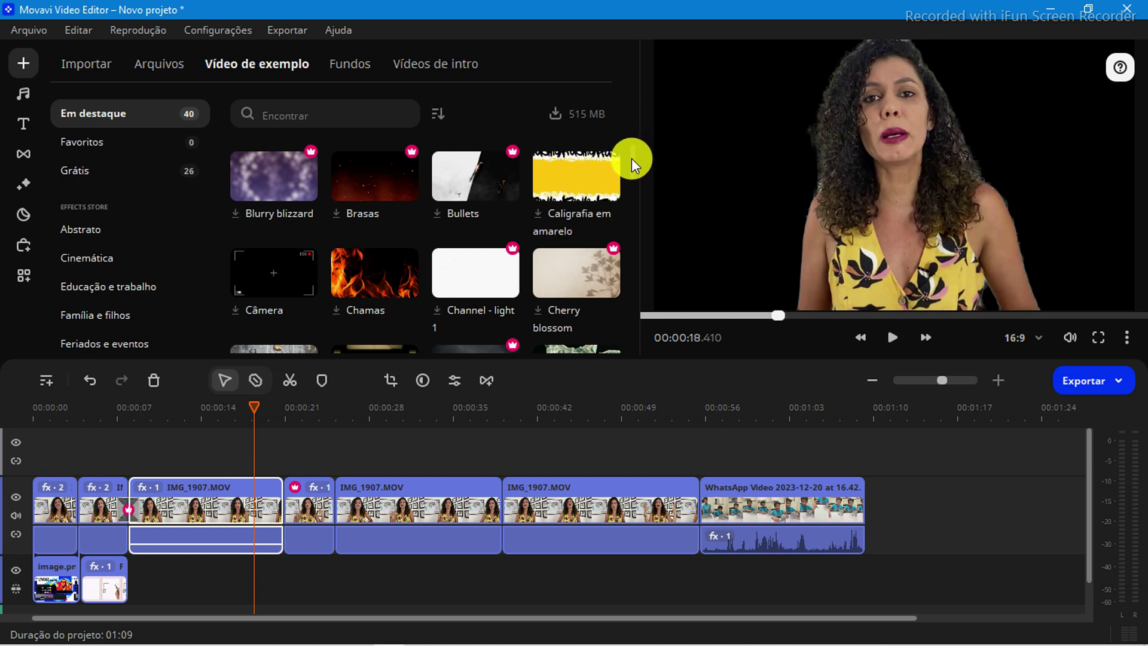
pyautogui.moveTo(631, 158); pyautogui.dragTo(636, 238)
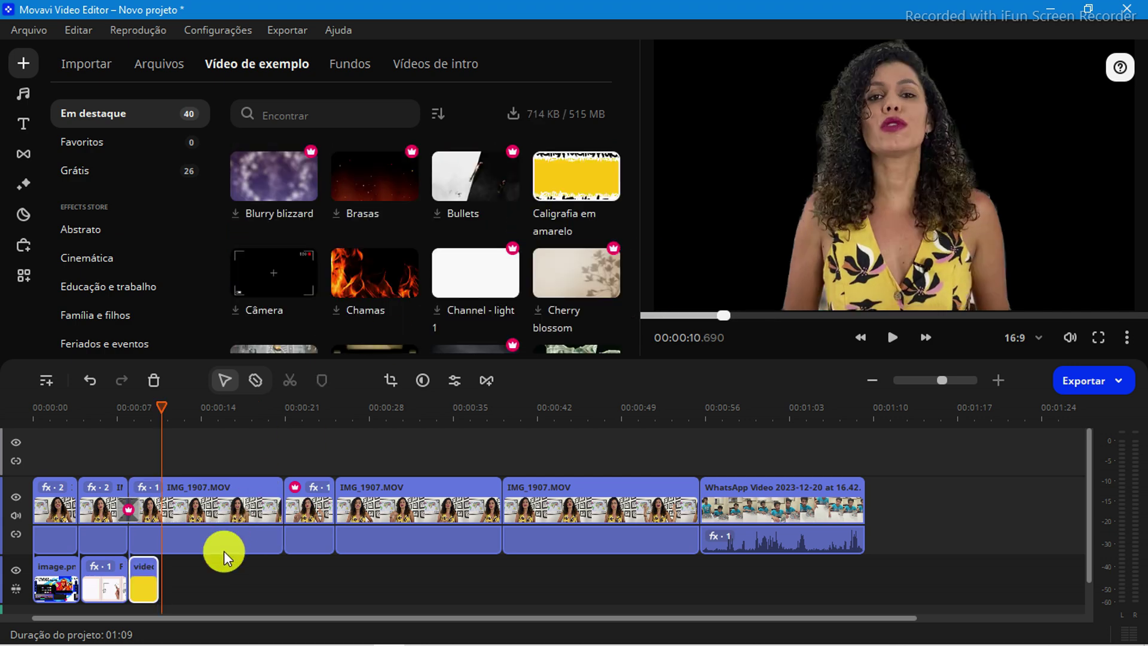
pyautogui.click(145, 583)
pyautogui.moveTo(161, 575); pyautogui.dragTo(291, 569)
# Step: Play the project from its start to review the edits, and select the third IMG_1907.MOV clip
pyautogui.moveTo(279, 424); pyautogui.dragTo(107, 441)
pyautogui.moveTo(179, 449); pyautogui.dragTo(36, 446)
pyautogui.click(891, 337)
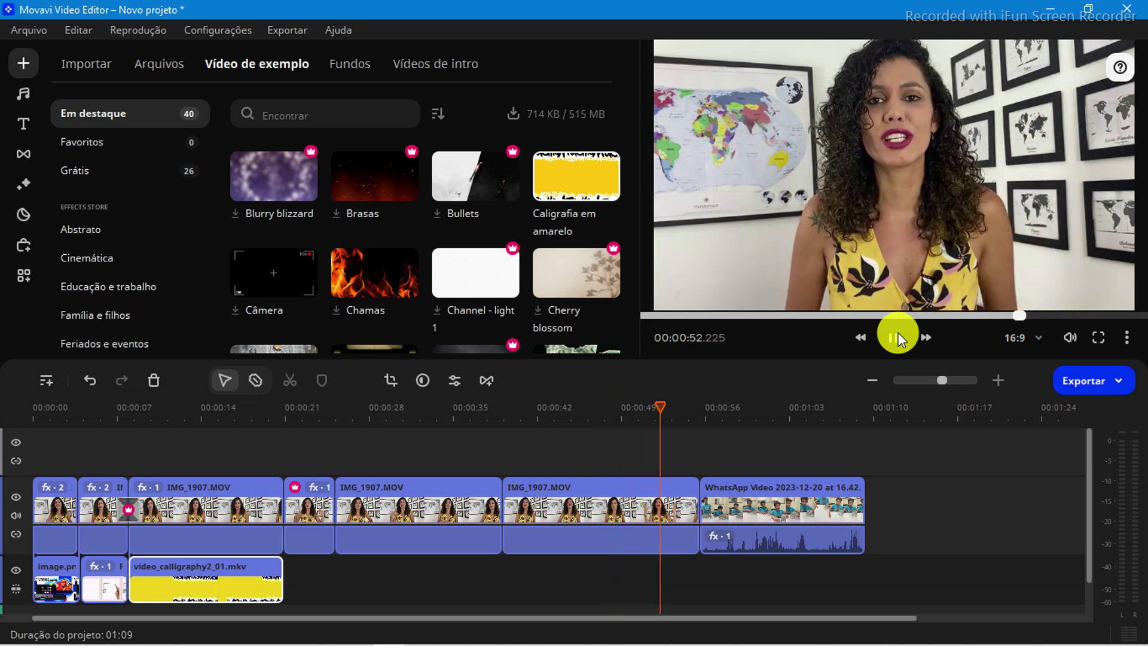
pyautogui.click(382, 486)
pyautogui.click(192, 503)
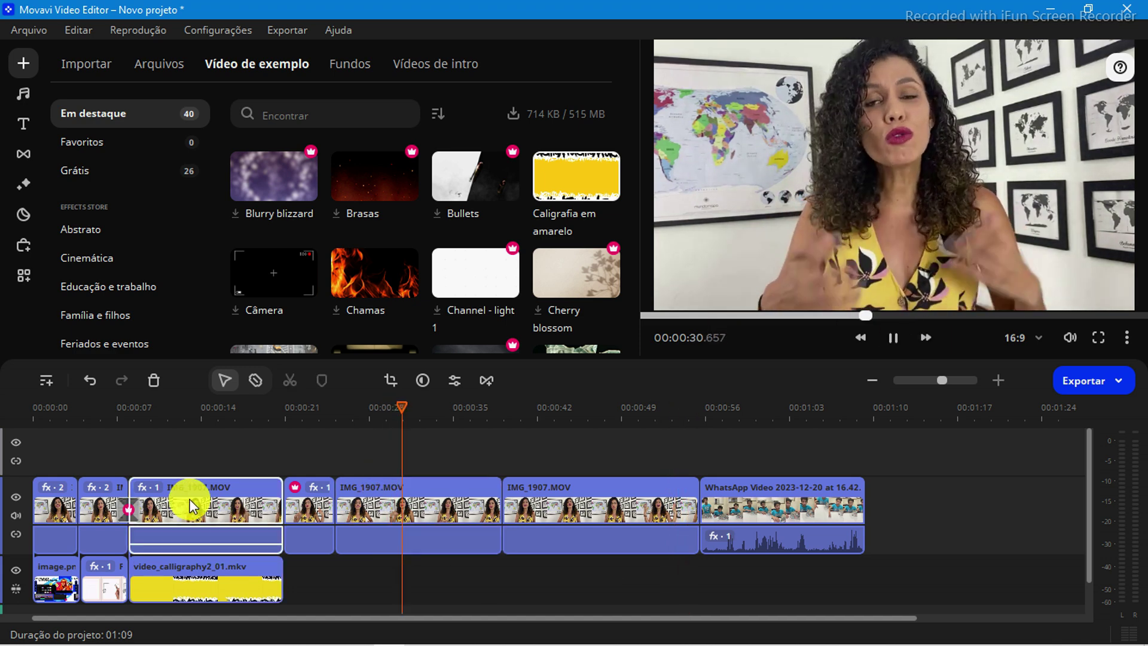